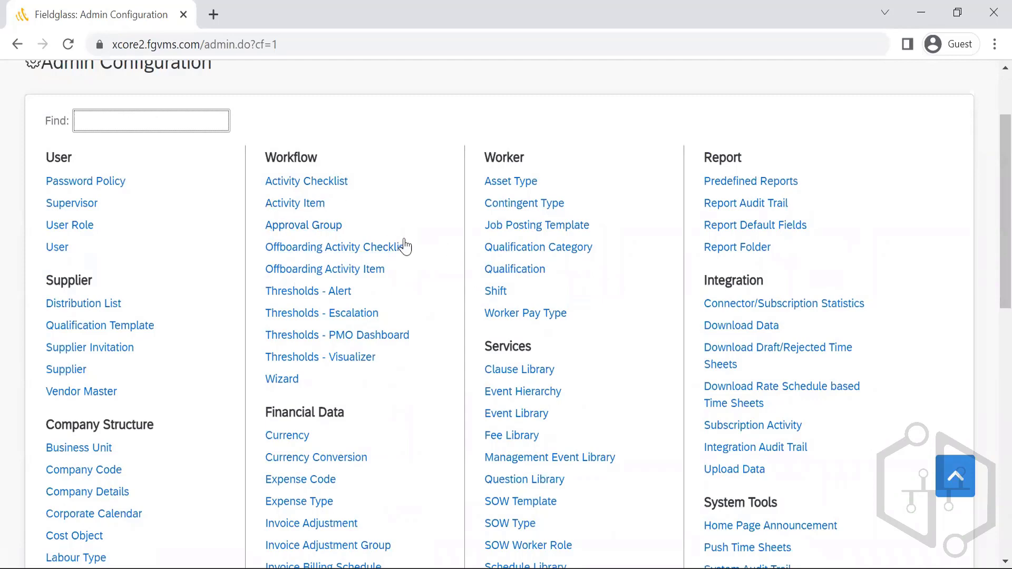
Step: Open the Activity Item List under Workflow, showing its 17 configured activity items
{"action": "left_click", "coordinate": [294, 207]}
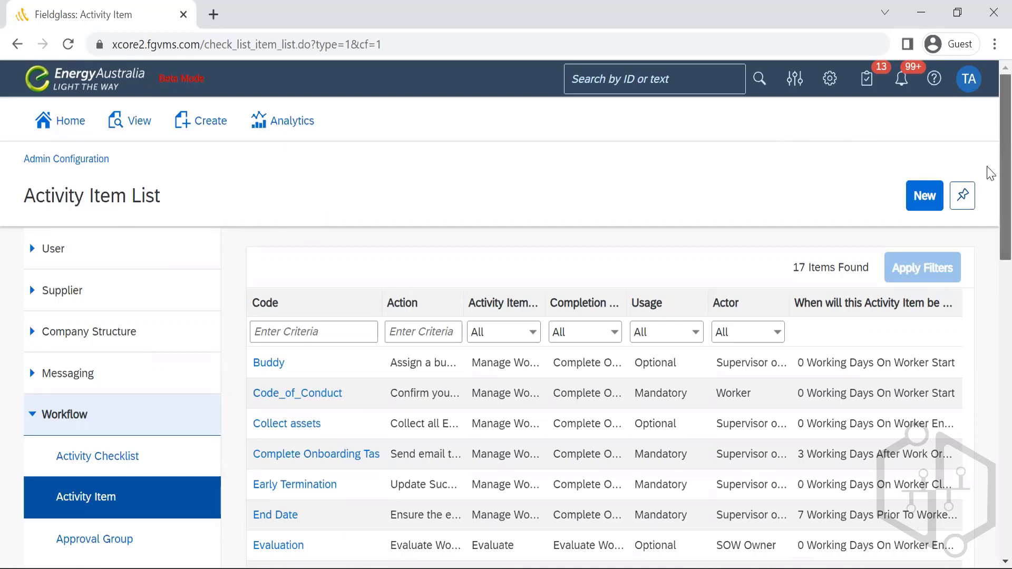
{"action": "scroll", "coordinate": [988, 169], "scroll_direction": "down", "scroll_amount": 5}
{"action": "scroll", "coordinate": [988, 285], "scroll_direction": "down", "scroll_amount": 3}
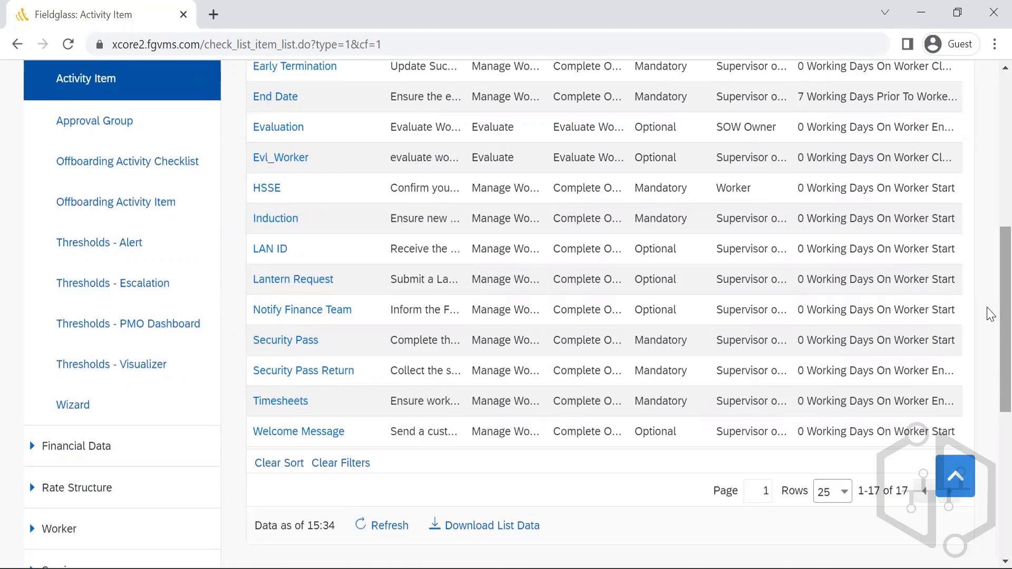
{"action": "scroll", "coordinate": [989, 314], "scroll_direction": "up", "scroll_amount": 5}
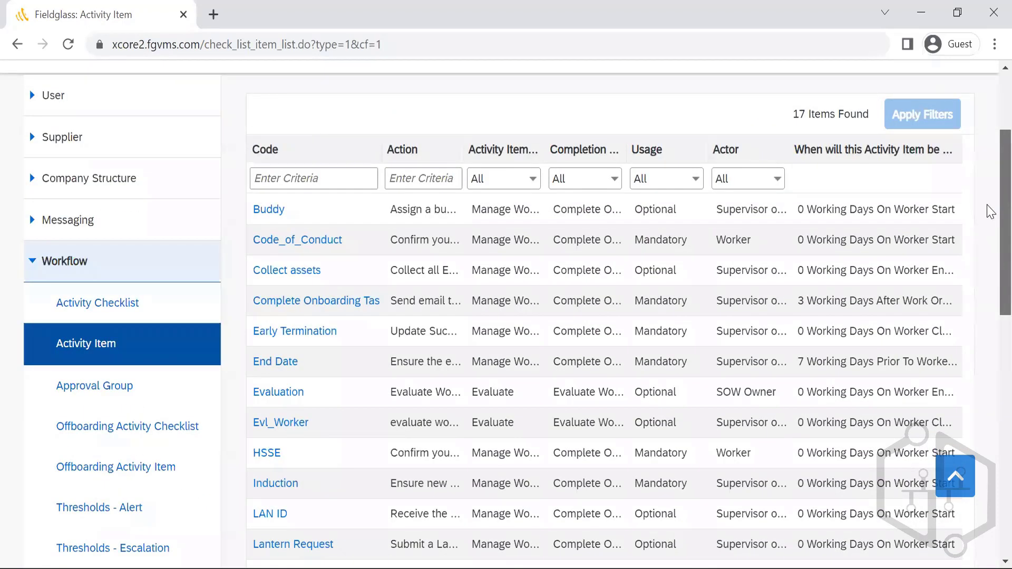
{"action": "scroll", "coordinate": [989, 211], "scroll_direction": "up", "scroll_amount": 3}
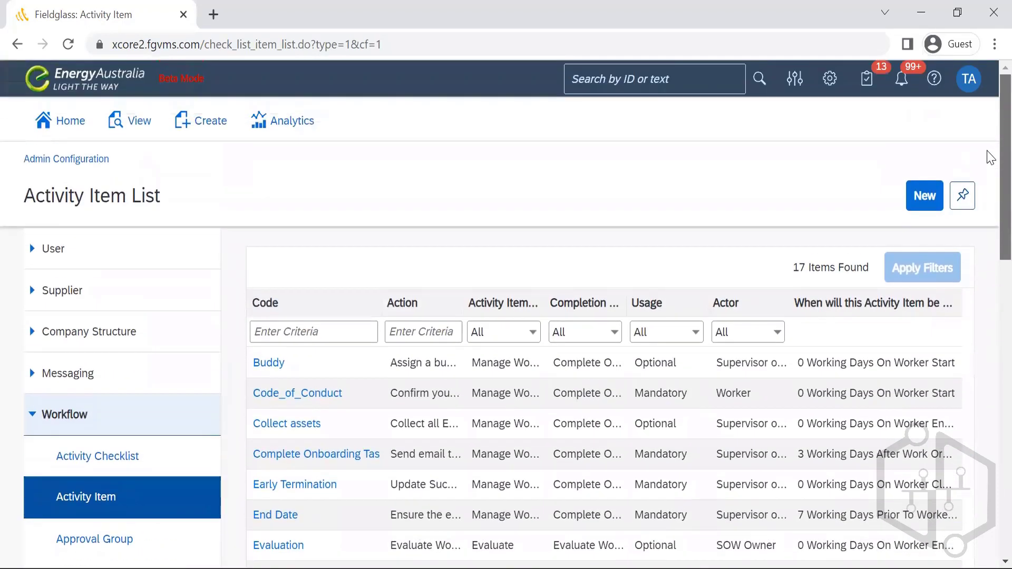
{"action": "scroll", "coordinate": [990, 157], "scroll_direction": "down", "scroll_amount": 3}
{"action": "scroll", "coordinate": [988, 237], "scroll_direction": "down", "scroll_amount": 5}
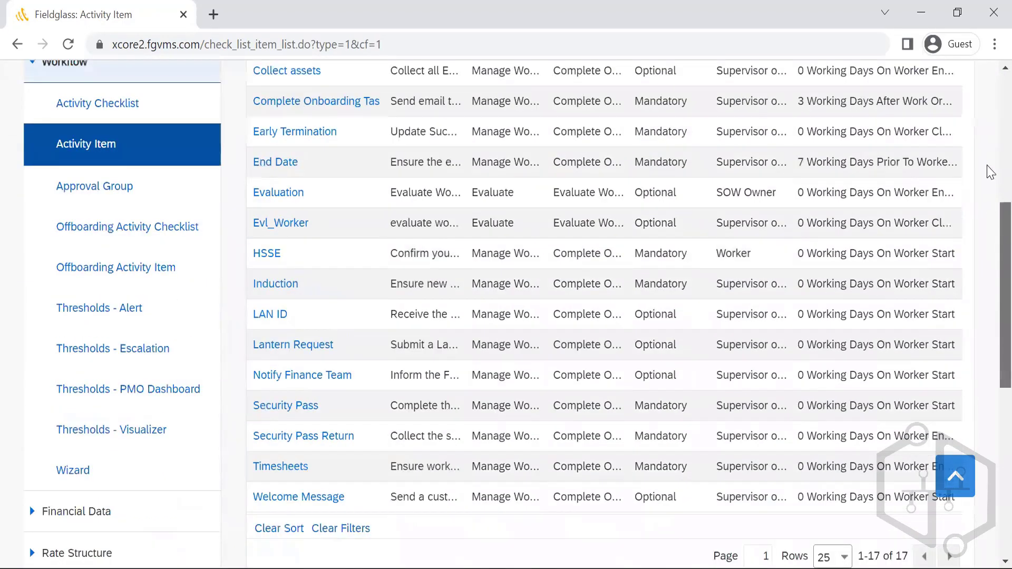
{"action": "scroll", "coordinate": [987, 179], "scroll_direction": "up", "scroll_amount": 8}
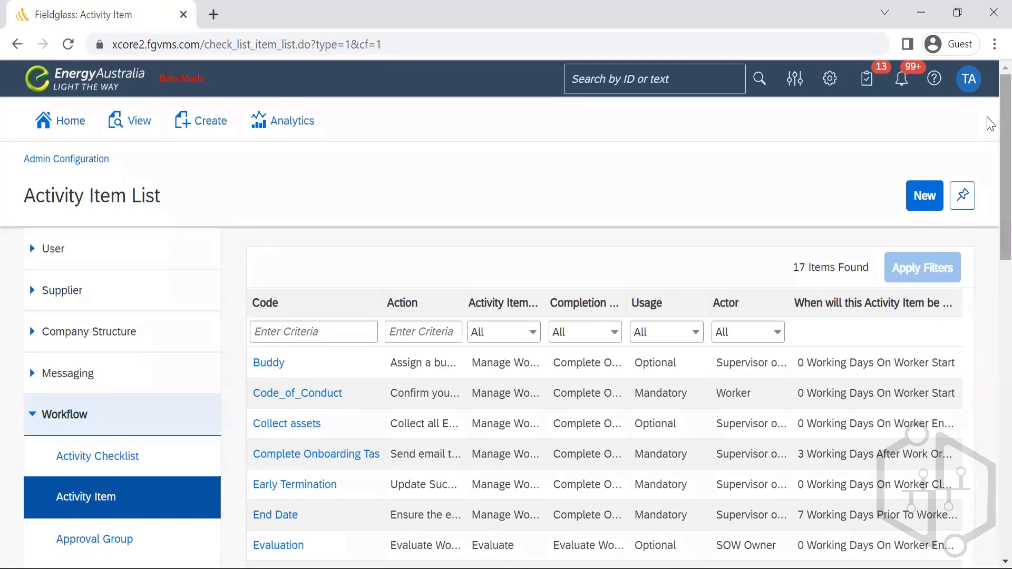
{"action": "scroll", "coordinate": [988, 211], "scroll_direction": "down", "scroll_amount": 3}
{"action": "scroll", "coordinate": [989, 221], "scroll_direction": "down", "scroll_amount": 5}
{"action": "scroll", "coordinate": [989, 279], "scroll_direction": "up", "scroll_amount": 7}
{"action": "scroll", "coordinate": [989, 225], "scroll_direction": "down", "scroll_amount": 4}
{"action": "scroll", "coordinate": [990, 225], "scroll_direction": "down", "scroll_amount": 5}
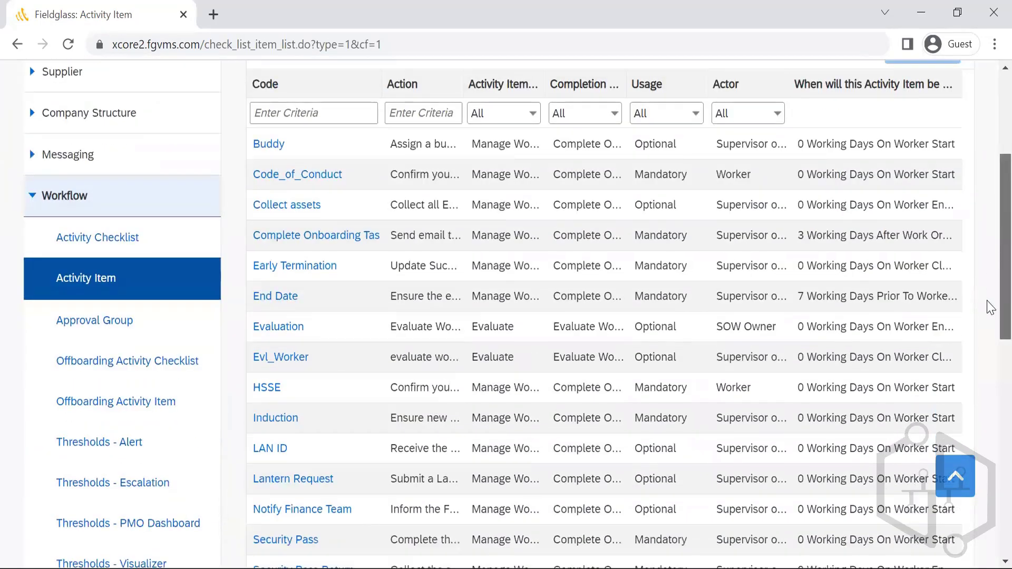
{"action": "scroll", "coordinate": [990, 237], "scroll_direction": "up", "scroll_amount": 3}
{"action": "scroll", "coordinate": [991, 244], "scroll_direction": "down", "scroll_amount": 4}
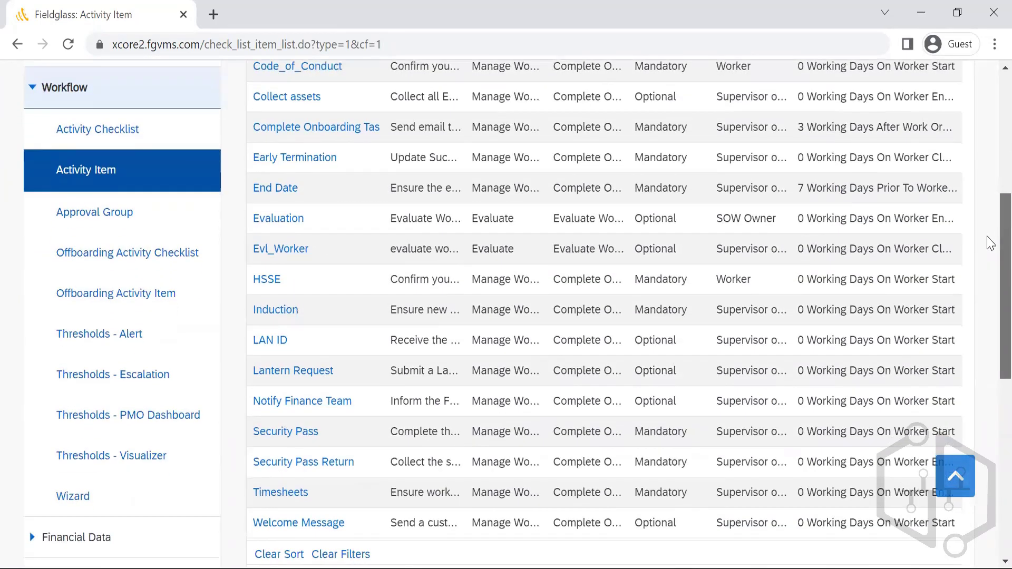
{"action": "scroll", "coordinate": [988, 206], "scroll_direction": "up", "scroll_amount": 8}
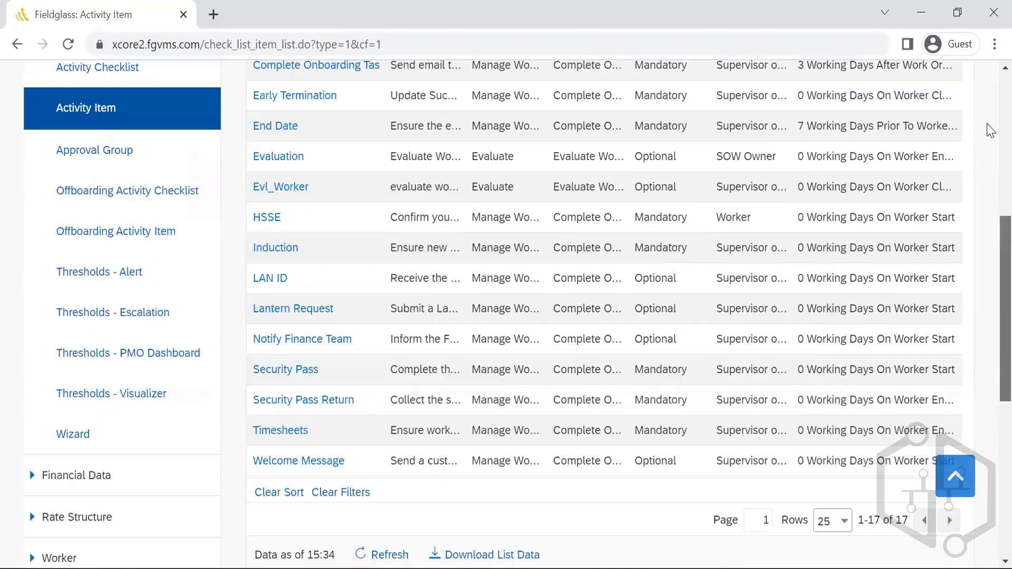
{"action": "scroll", "coordinate": [990, 156], "scroll_direction": "up", "scroll_amount": 2}
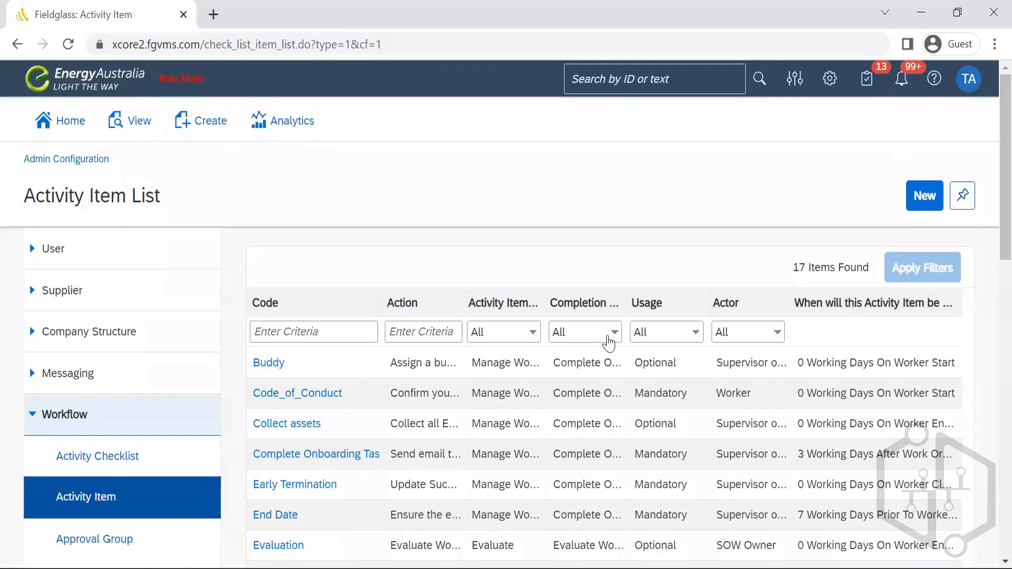
Step: Open the Buddy item, 'Assign a buddy for the worker', and scroll through its details
{"action": "left_click", "coordinate": [269, 364]}
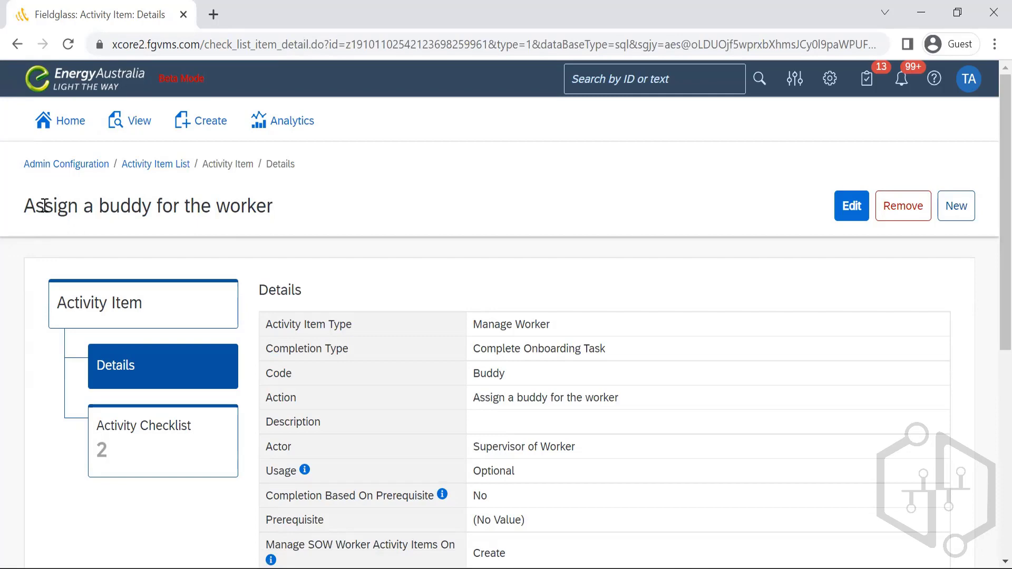
{"action": "left_click_drag", "start_coordinate": [284, 217], "coordinate": [26, 215]}
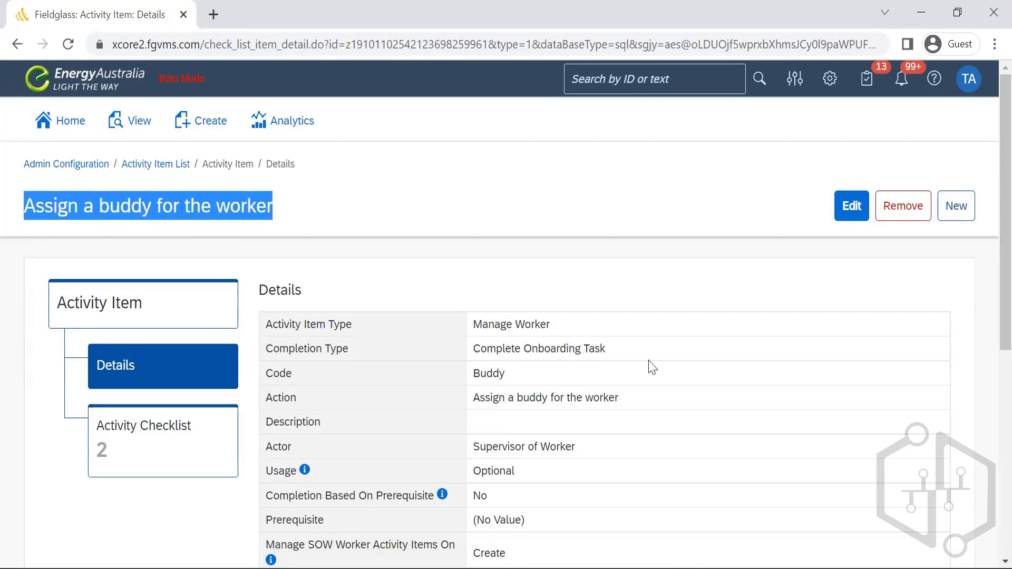
{"action": "scroll", "coordinate": [988, 273], "scroll_direction": "down", "scroll_amount": 1}
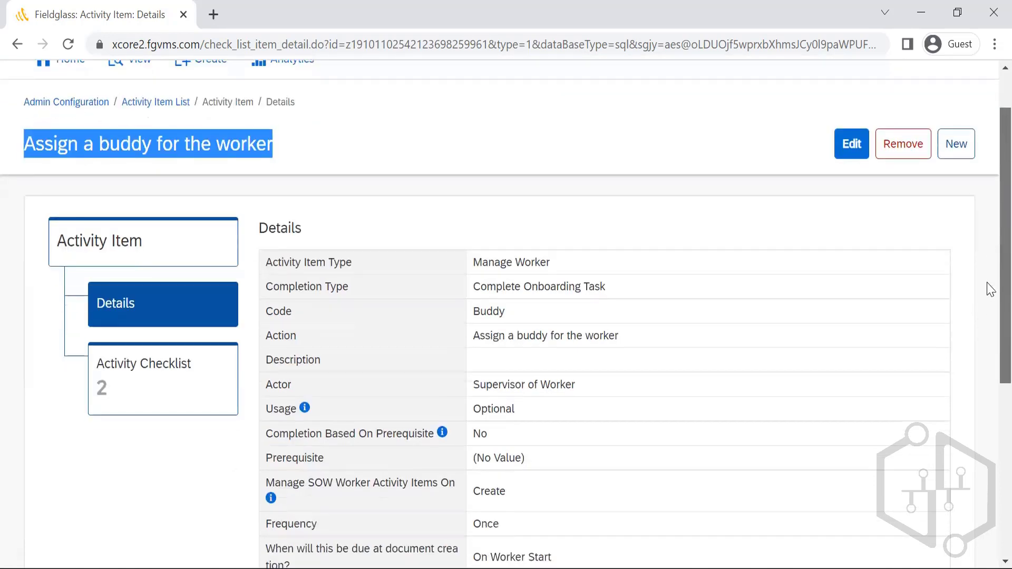
{"action": "scroll", "coordinate": [988, 295], "scroll_direction": "down", "scroll_amount": 1}
{"action": "scroll", "coordinate": [989, 332], "scroll_direction": "down", "scroll_amount": 1}
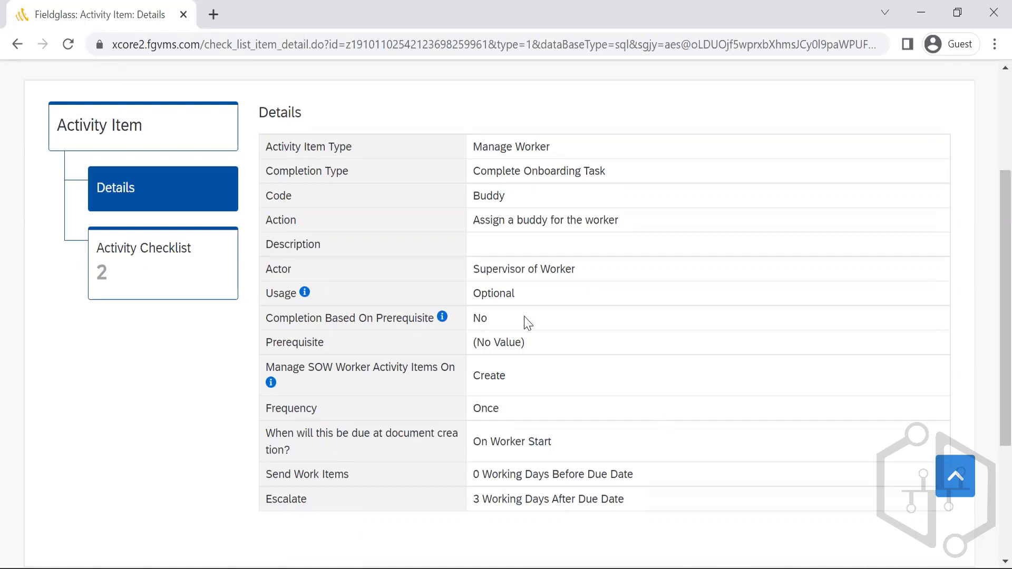
Step: Highlight the Supervisor of Worker actor and the Create value, then view the SOW worker help
{"action": "left_click_drag", "start_coordinate": [577, 270], "coordinate": [263, 282]}
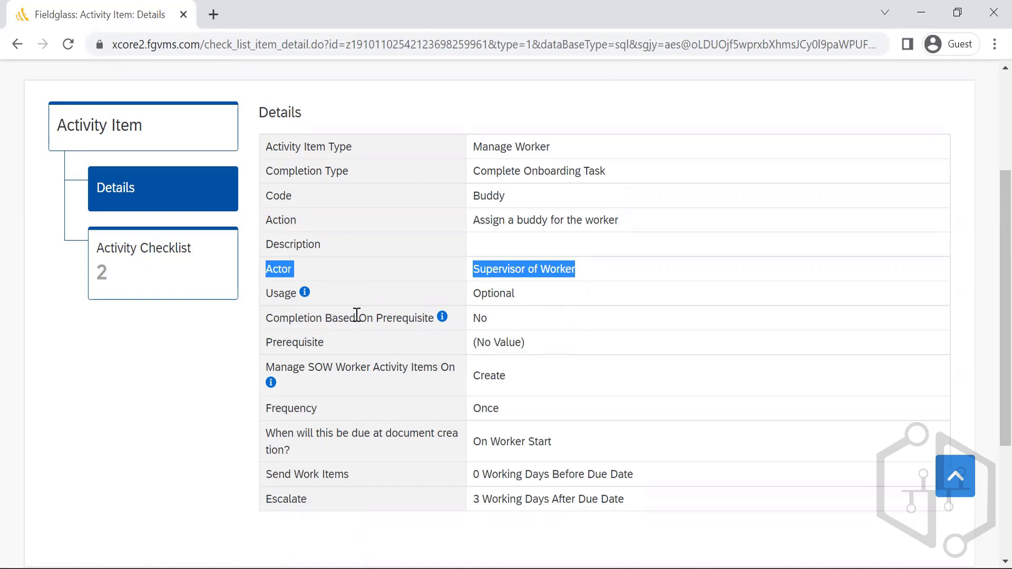
{"action": "left_click", "coordinate": [636, 404]}
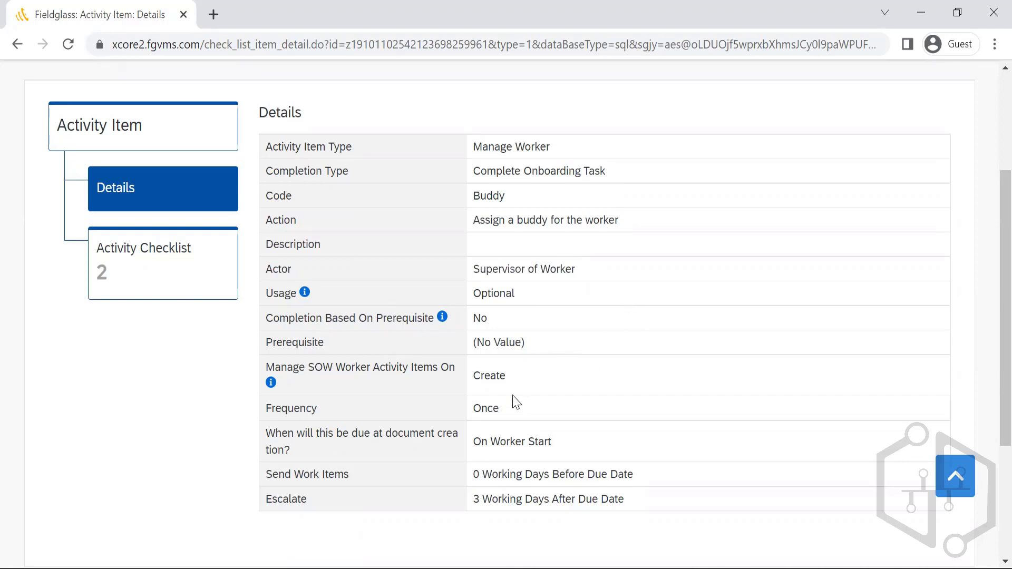
{"action": "left_click_drag", "start_coordinate": [491, 373], "coordinate": [346, 400]}
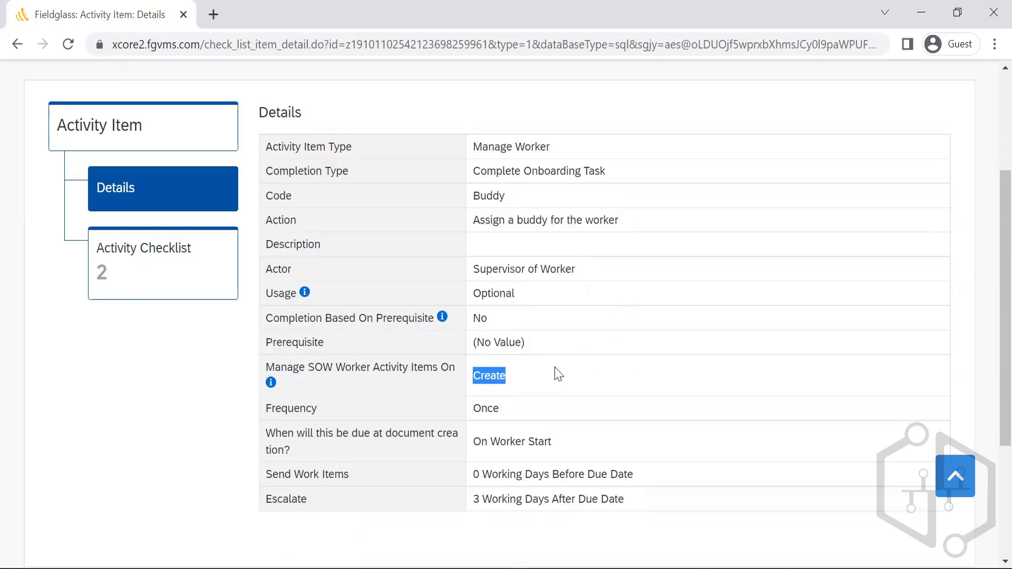
{"action": "left_click", "coordinate": [271, 383]}
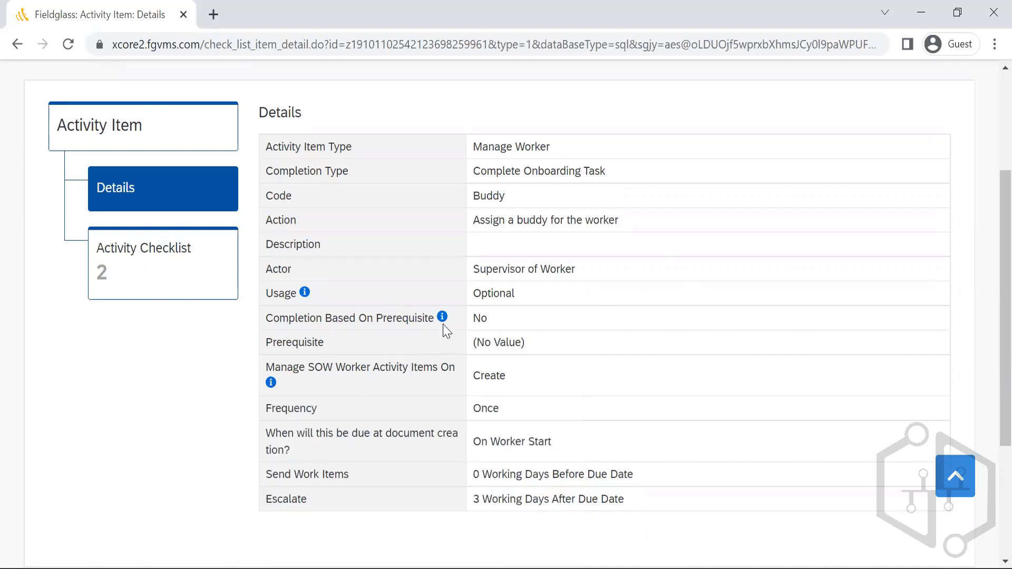
{"action": "mouse_move", "coordinate": [444, 324]}
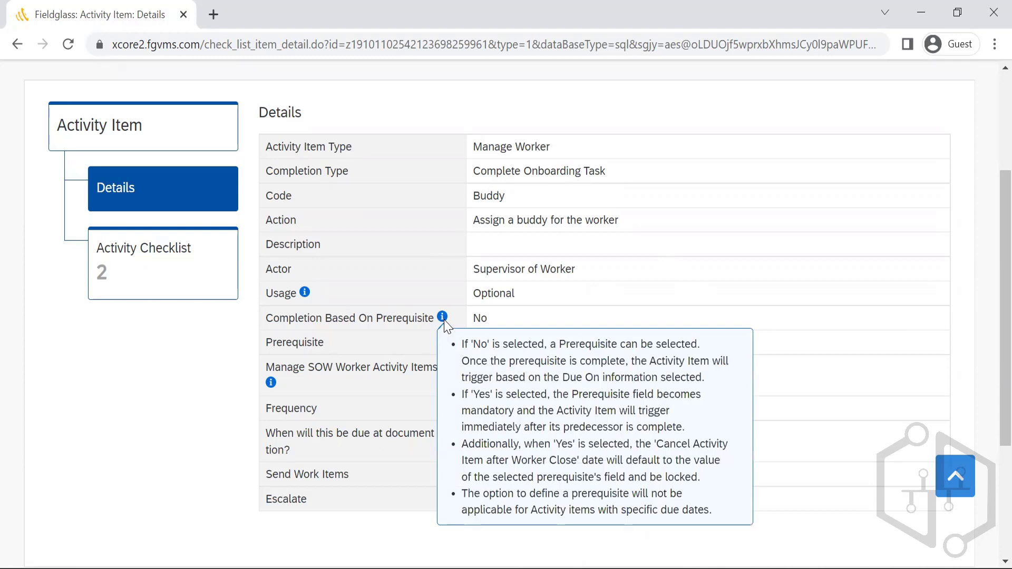
{"action": "scroll", "coordinate": [987, 343], "scroll_direction": "down", "scroll_amount": 2}
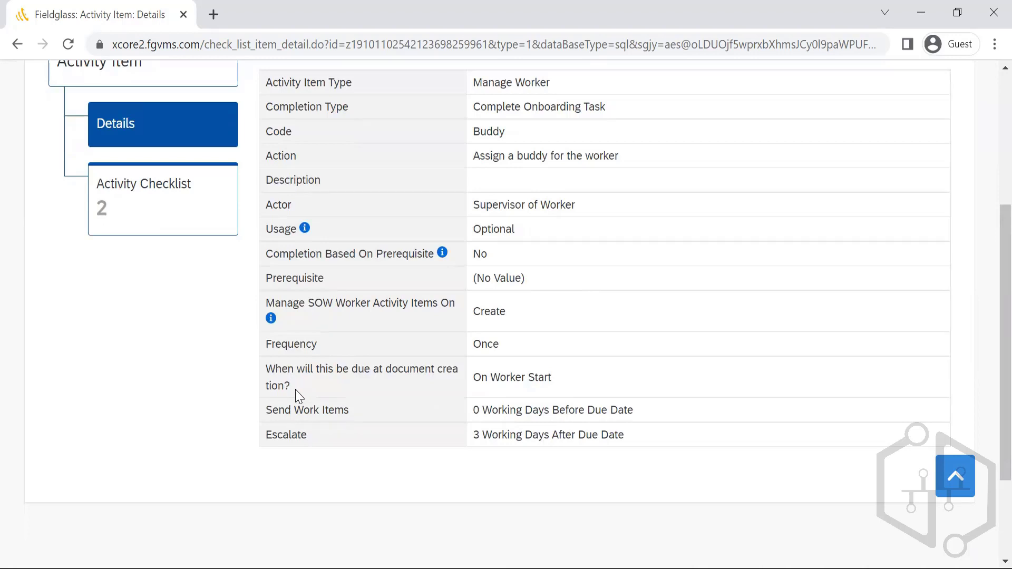
{"action": "left_click_drag", "start_coordinate": [297, 393], "coordinate": [264, 365]}
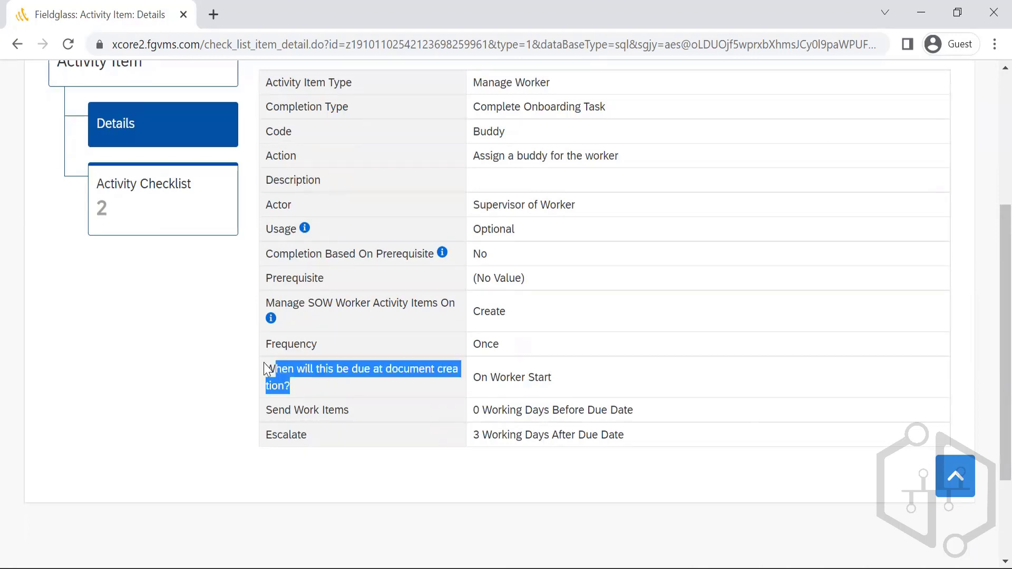
{"action": "left_click", "coordinate": [359, 416]}
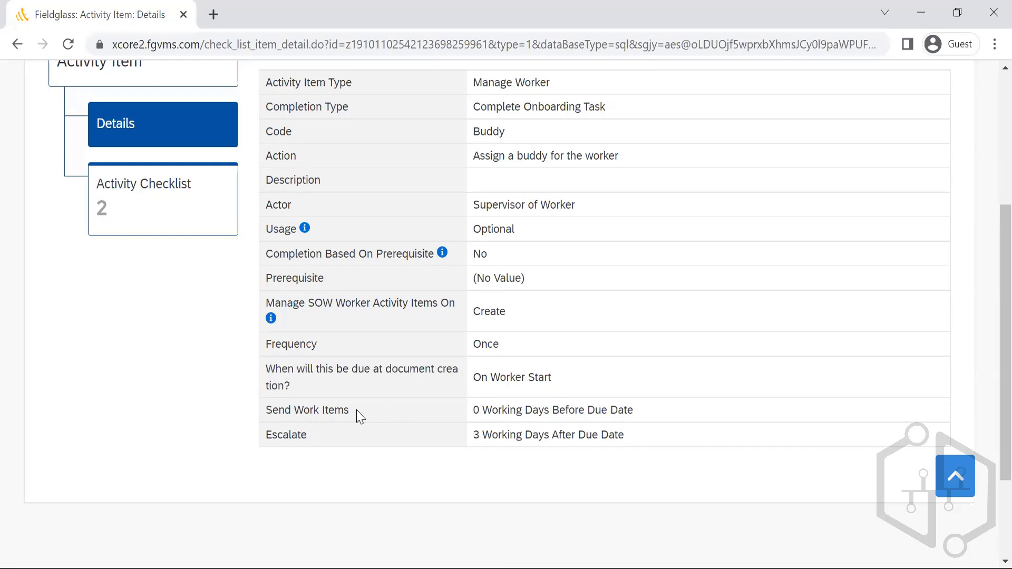
{"action": "left_click_drag", "start_coordinate": [360, 416], "coordinate": [257, 411]}
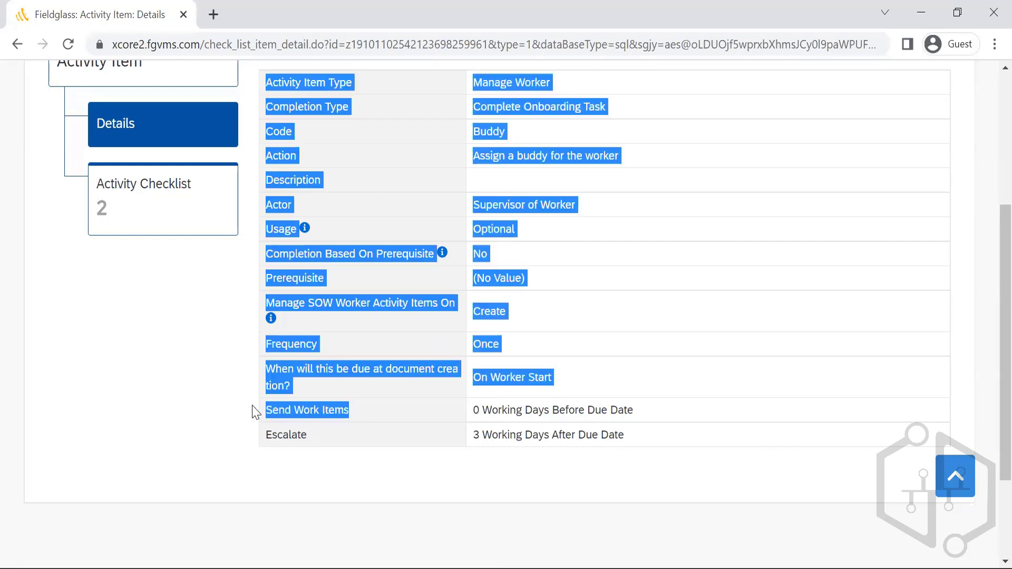
{"action": "left_click", "coordinate": [366, 451]}
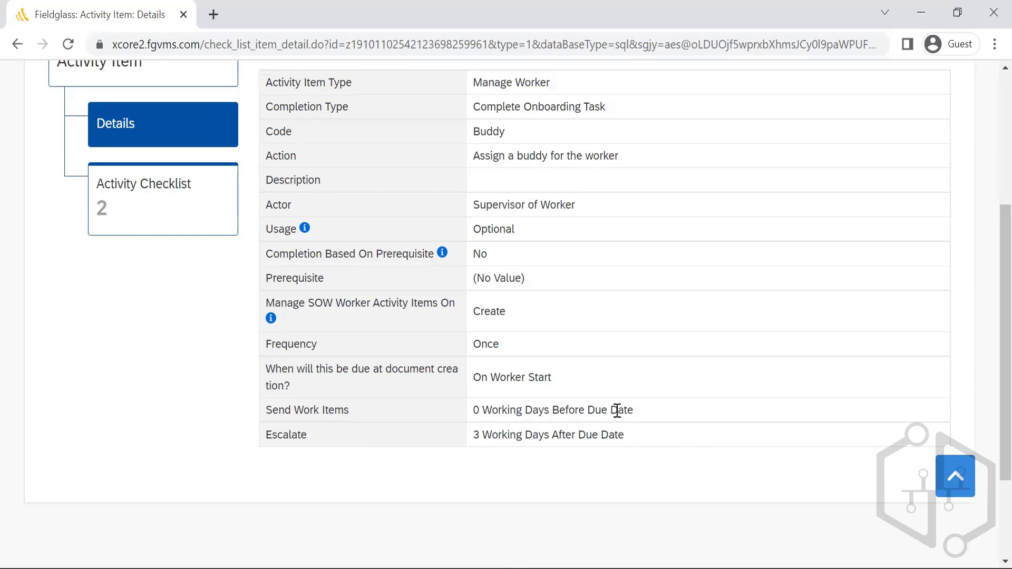
{"action": "left_click_drag", "start_coordinate": [665, 416], "coordinate": [388, 413]}
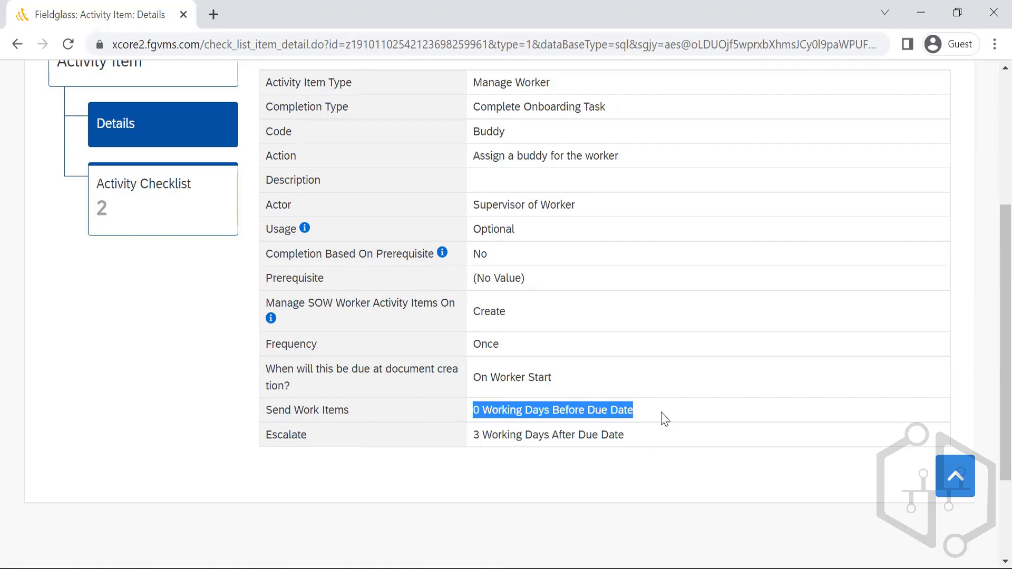
{"action": "left_click_drag", "start_coordinate": [665, 419], "coordinate": [265, 422]}
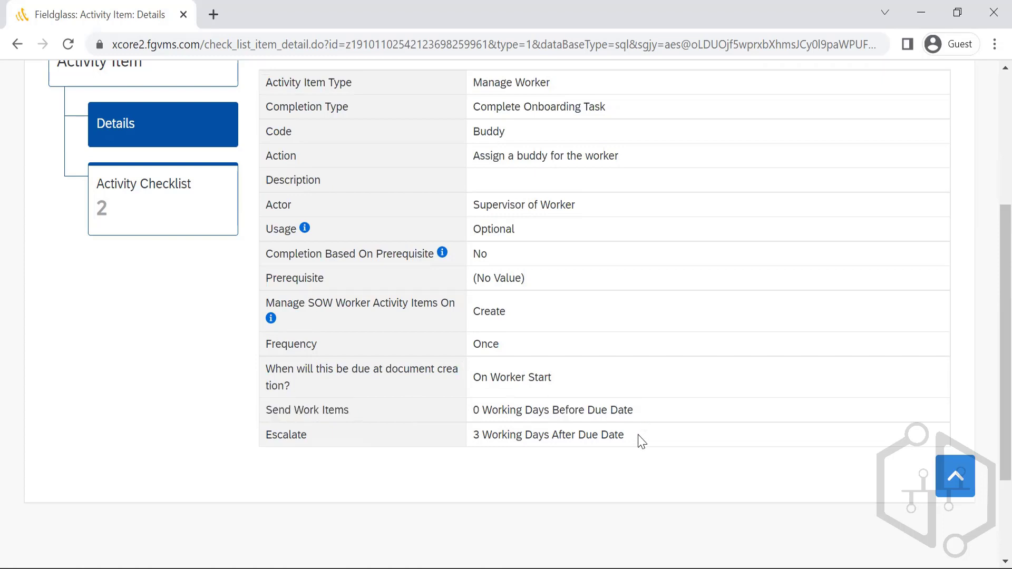
{"action": "left_click_drag", "start_coordinate": [641, 442], "coordinate": [263, 441]}
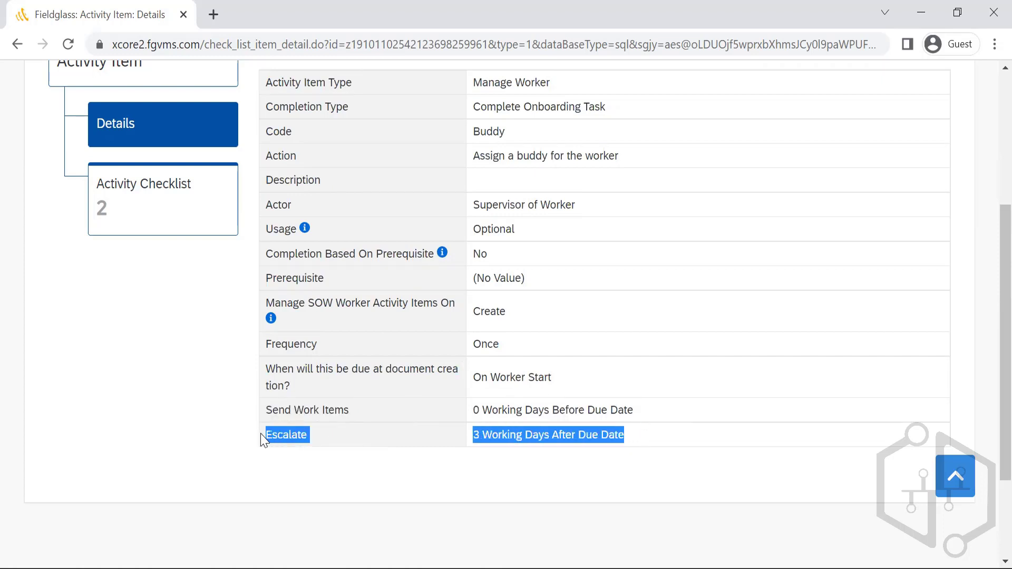
{"action": "left_click", "coordinate": [495, 463]}
{"action": "scroll", "coordinate": [987, 264], "scroll_direction": "up", "scroll_amount": 1}
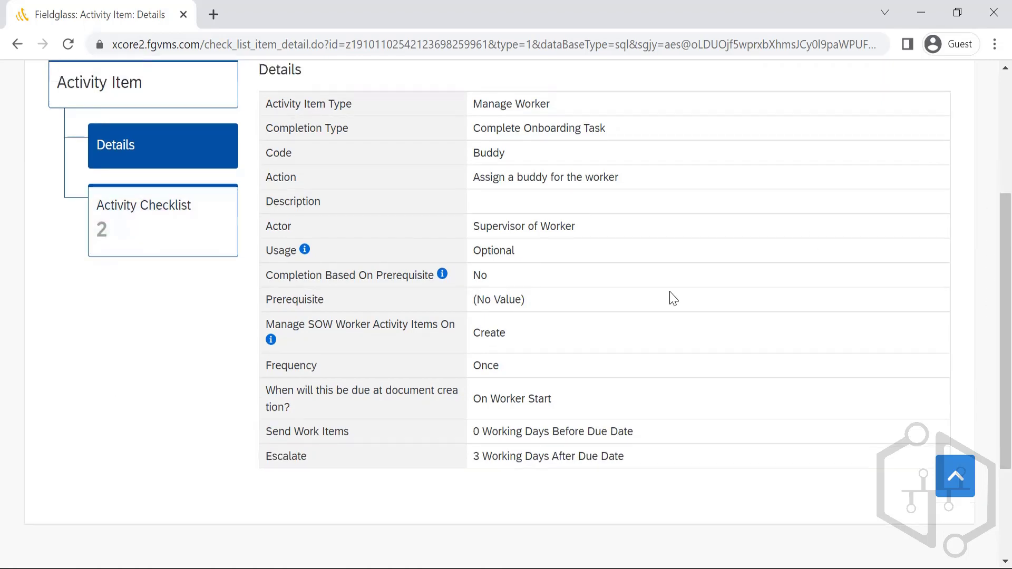
{"action": "left_click", "coordinate": [171, 232]}
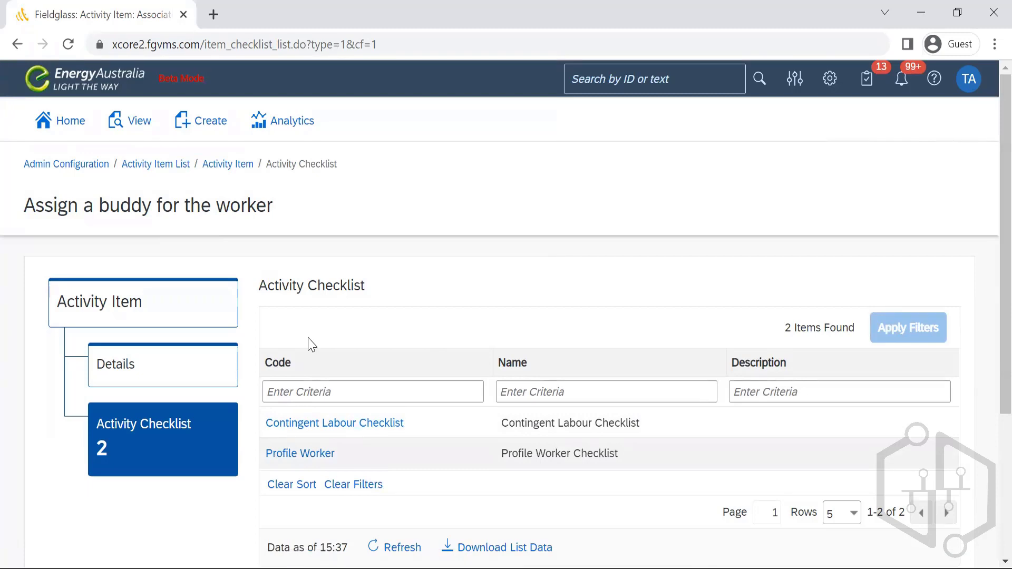
{"action": "left_click", "coordinate": [217, 167]}
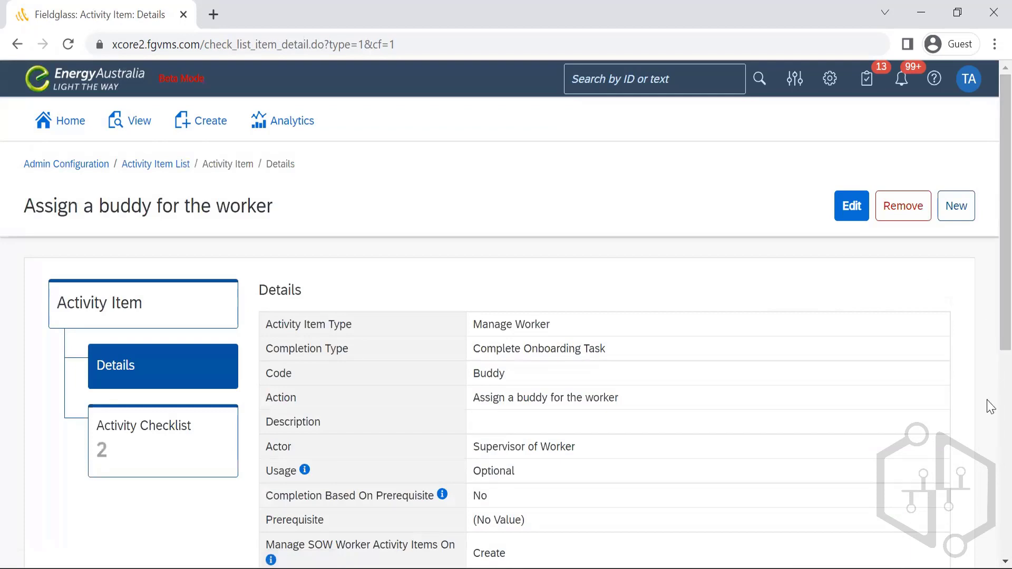
{"action": "scroll", "coordinate": [988, 358], "scroll_direction": "down", "scroll_amount": 4}
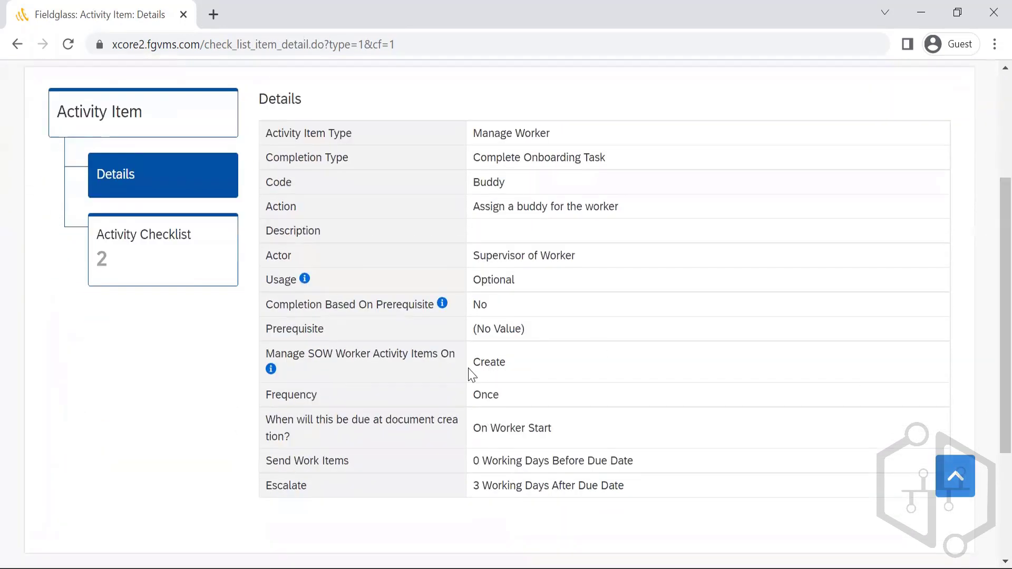
{"action": "mouse_move", "coordinate": [271, 370]}
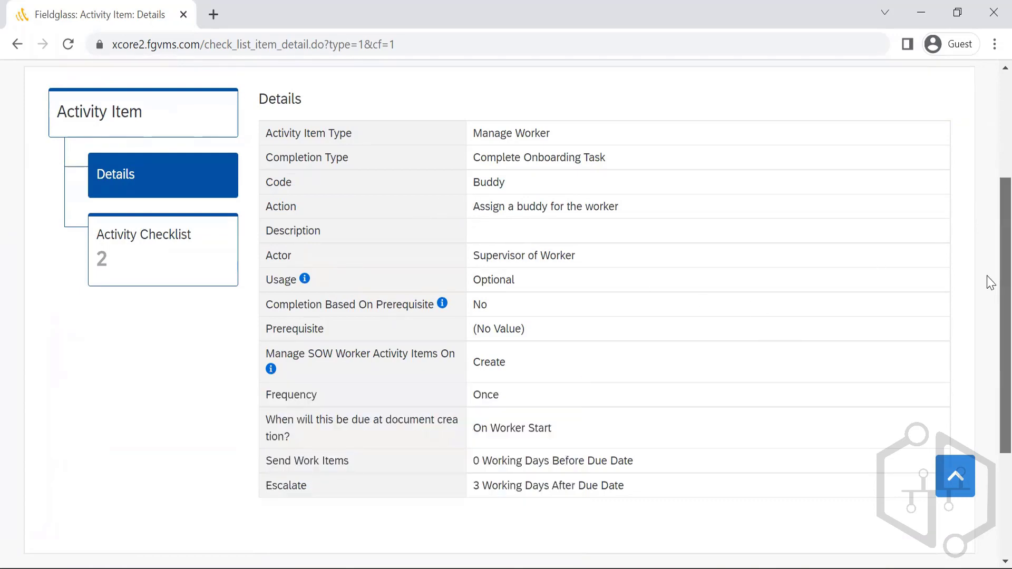
{"action": "left_click_drag", "start_coordinate": [989, 282], "coordinate": [989, 135]}
Step: Return to the Activity Item List and open the Security Pass Return activity item
{"action": "left_click", "coordinate": [156, 166]}
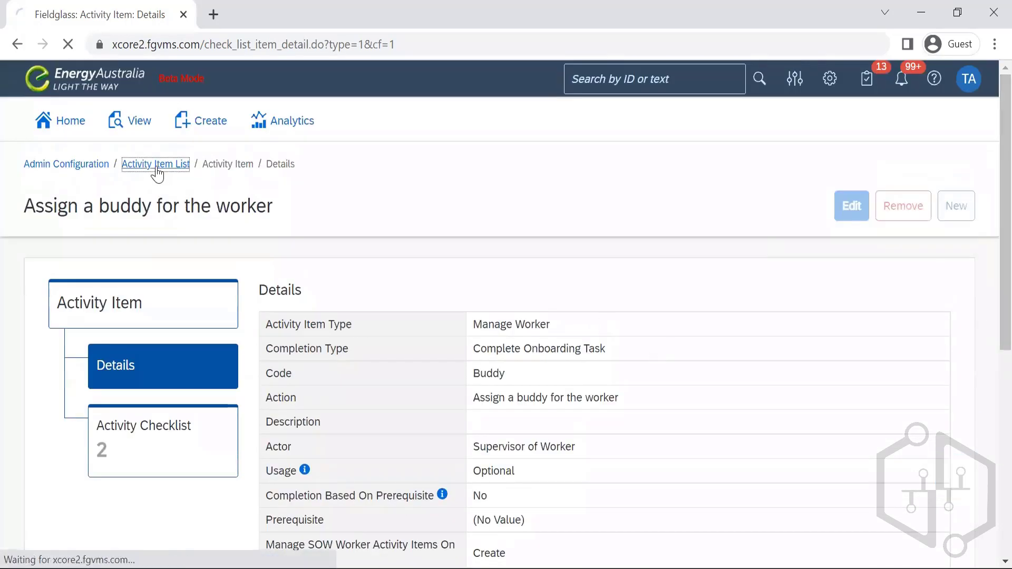
{"action": "scroll", "coordinate": [987, 300], "scroll_direction": "down", "scroll_amount": 8}
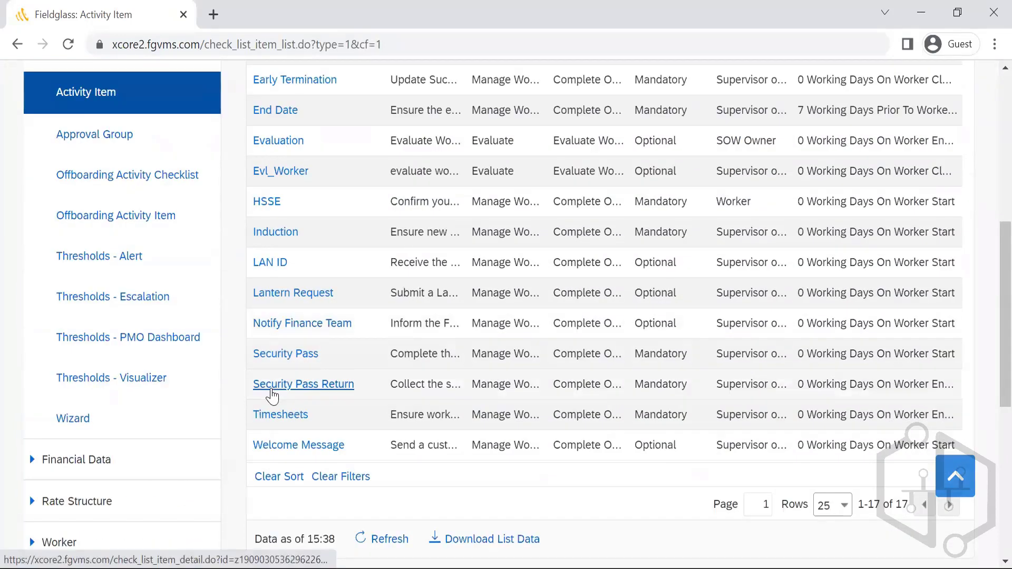
{"action": "left_click", "coordinate": [272, 392]}
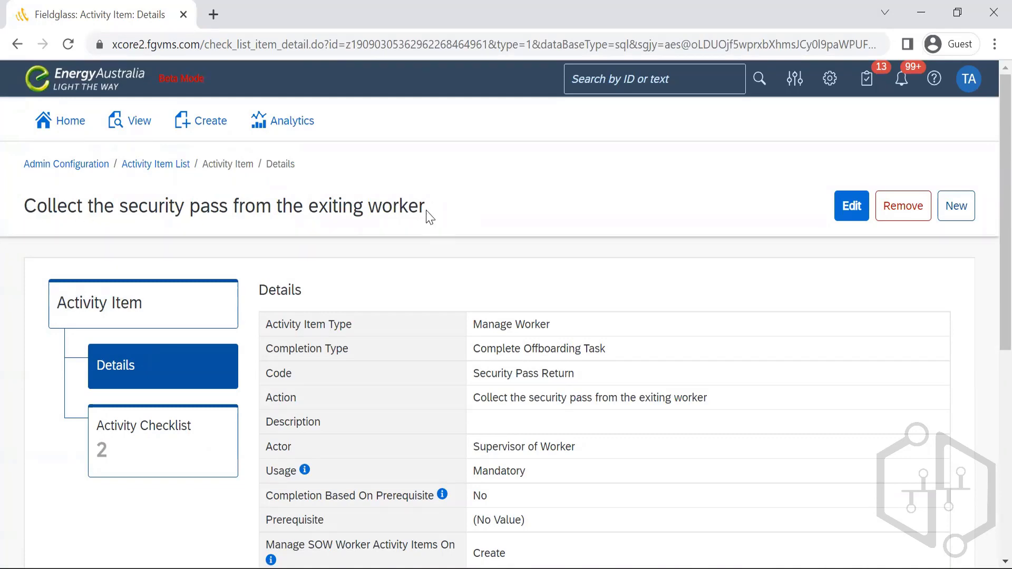
Step: Review the Security Pass Return details, then go back to the Activity Item List
{"action": "left_click_drag", "start_coordinate": [425, 215], "coordinate": [3, 202]}
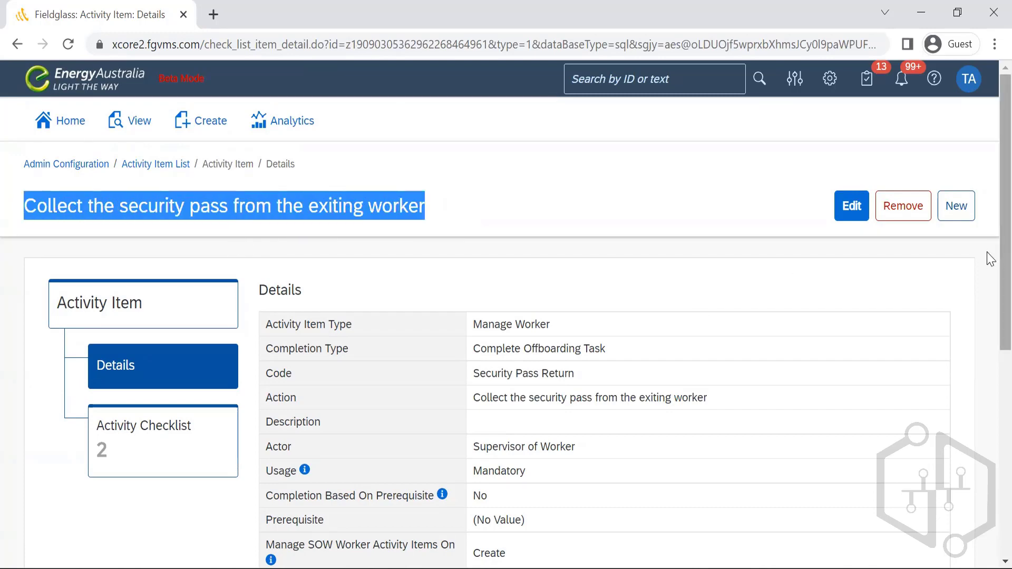
{"action": "scroll", "coordinate": [990, 266], "scroll_direction": "down", "scroll_amount": 1}
{"action": "scroll", "coordinate": [990, 269], "scroll_direction": "down", "scroll_amount": 3}
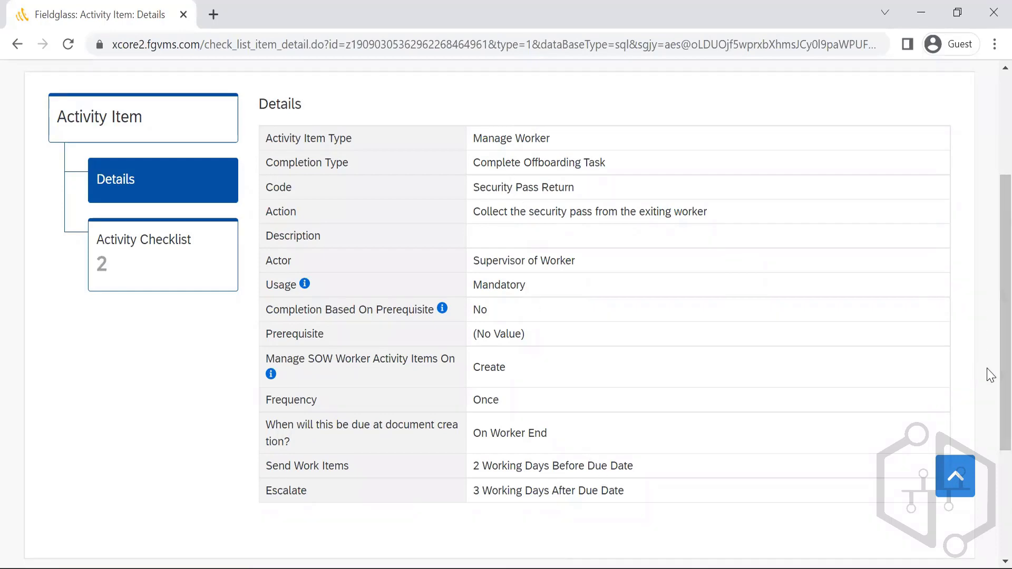
{"action": "scroll", "coordinate": [989, 272], "scroll_direction": "up", "scroll_amount": 1}
{"action": "scroll", "coordinate": [990, 272], "scroll_direction": "up", "scroll_amount": 2}
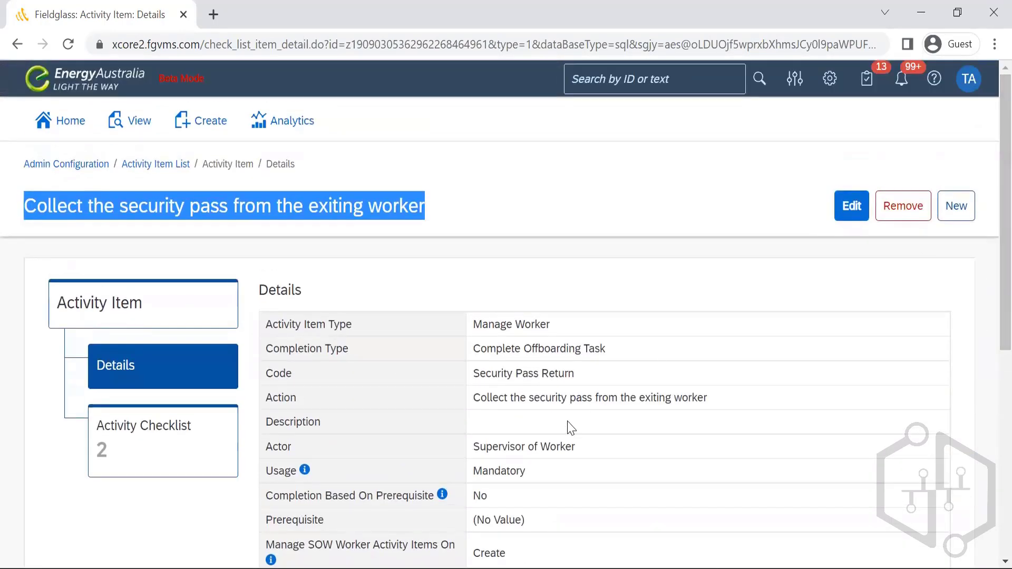
{"action": "left_click", "coordinate": [384, 195]}
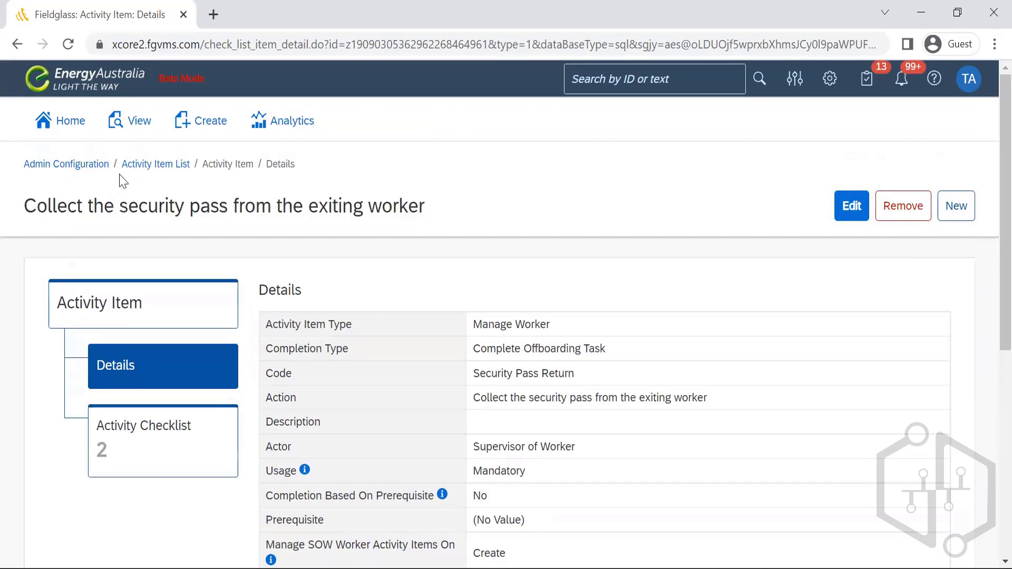
{"action": "left_click", "coordinate": [153, 164]}
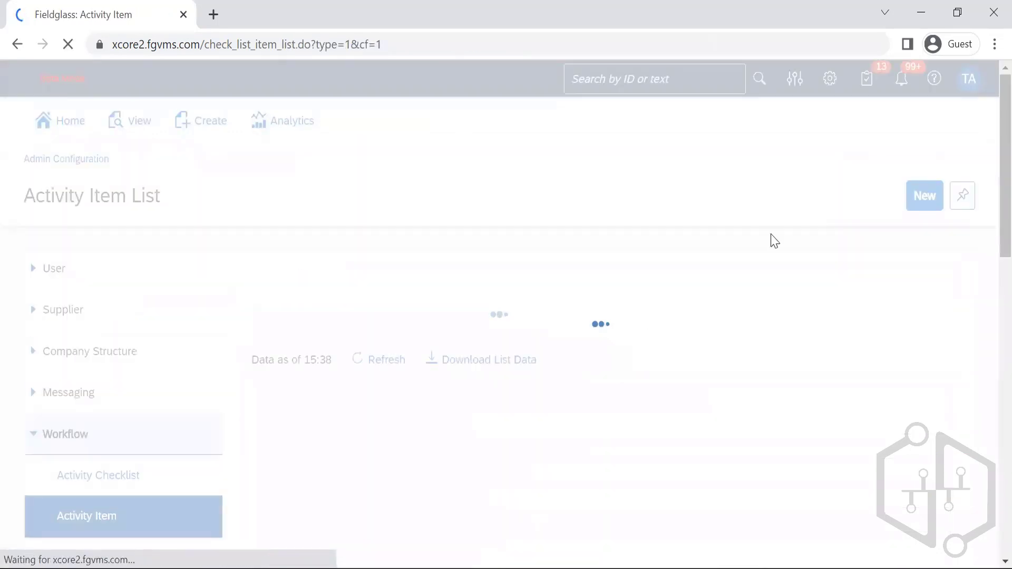
Step: Start a new activity item, read each type's description, and choose Manage Worker
{"action": "left_click", "coordinate": [921, 191]}
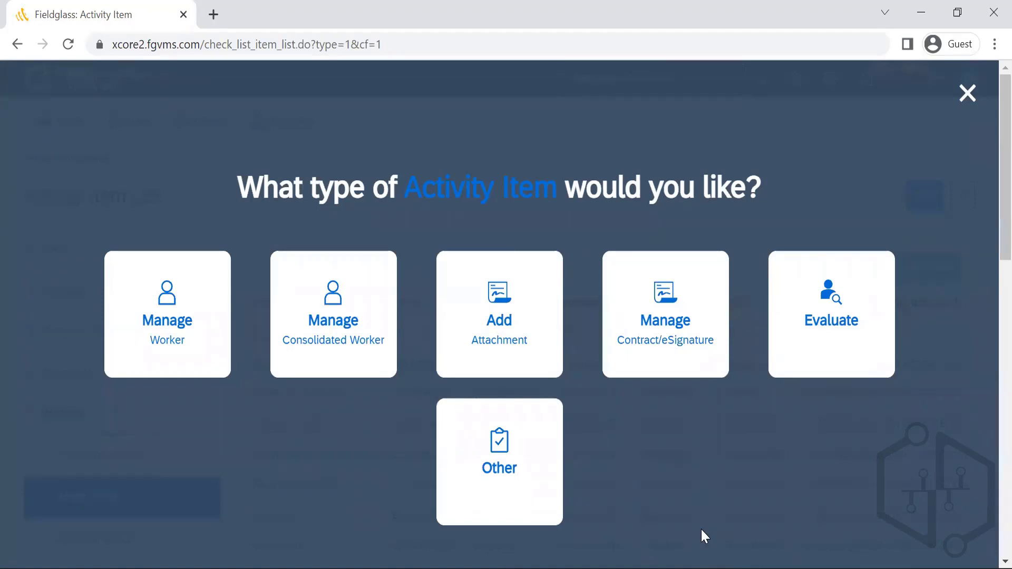
{"action": "mouse_move", "coordinate": [332, 320]}
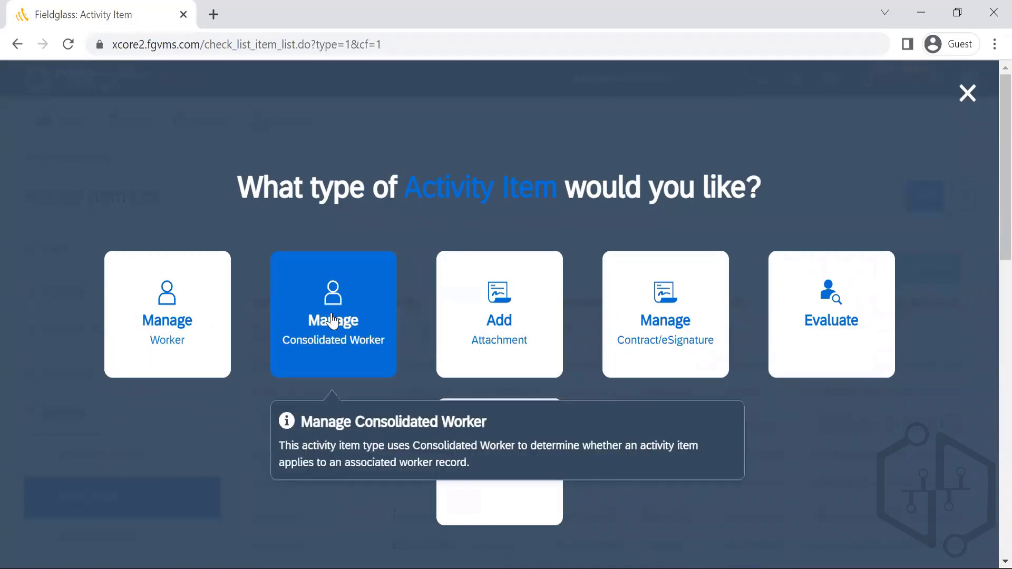
{"action": "mouse_move", "coordinate": [193, 326]}
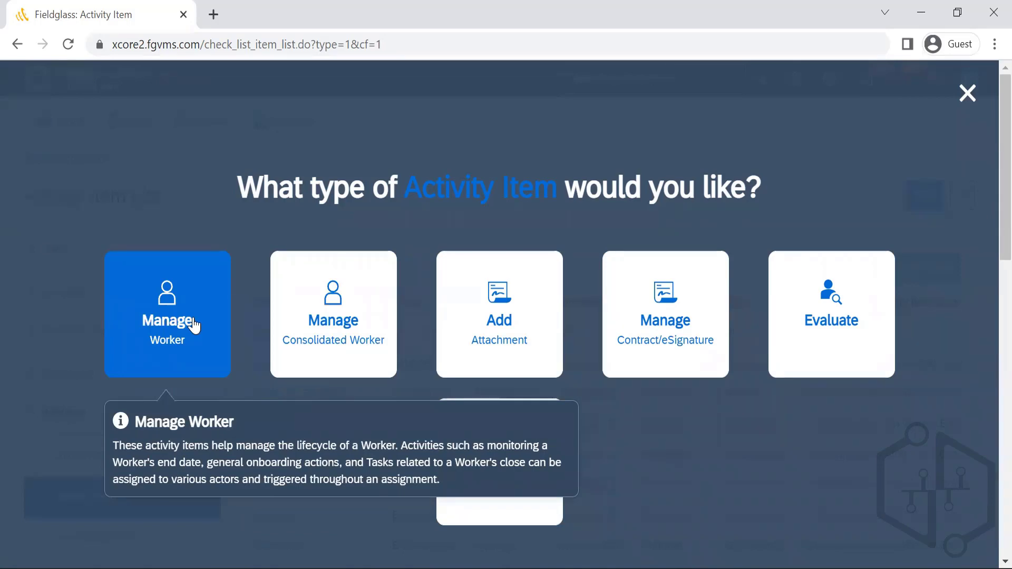
{"action": "mouse_move", "coordinate": [543, 340]}
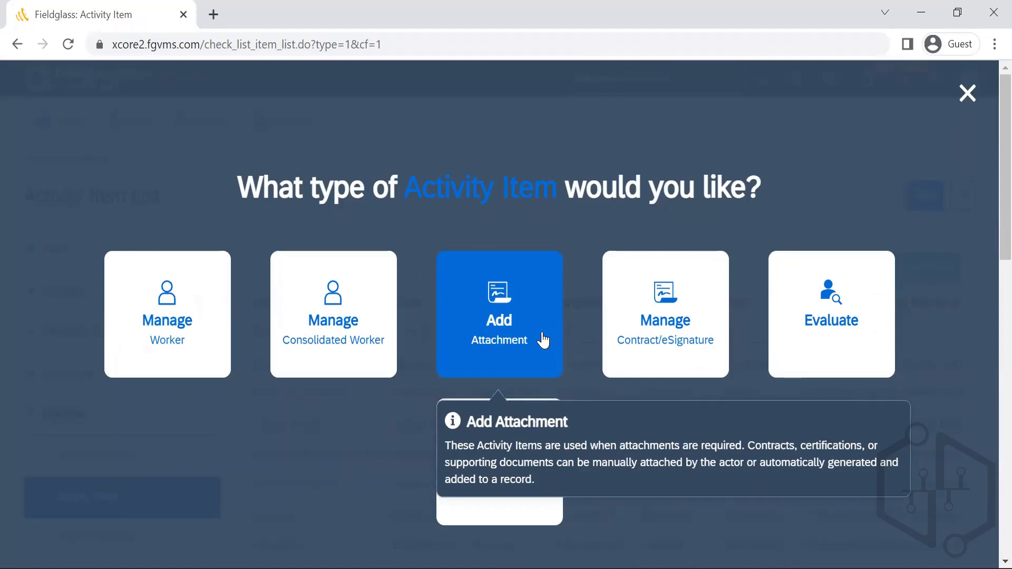
{"action": "mouse_move", "coordinate": [667, 331]}
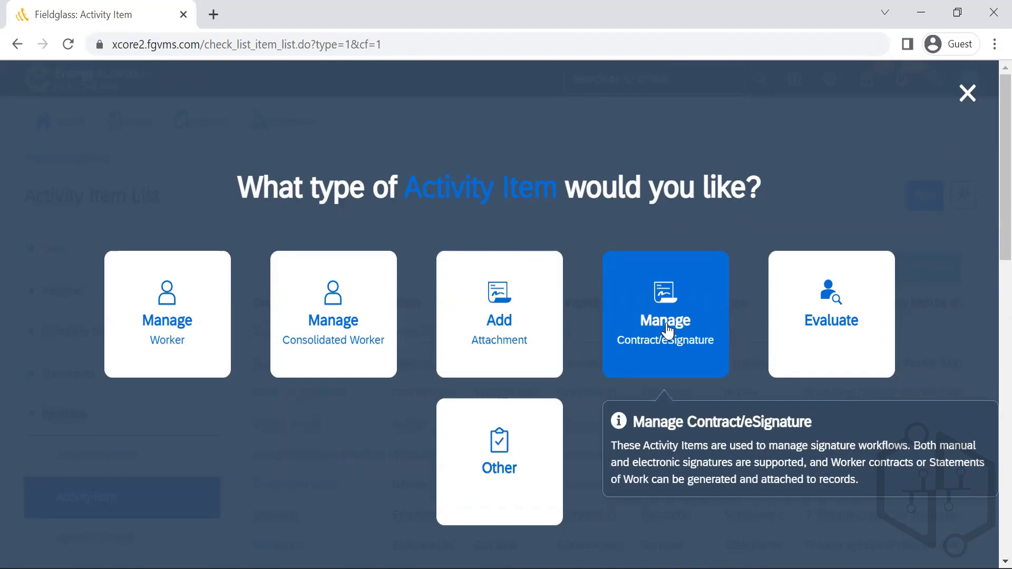
{"action": "mouse_move", "coordinate": [835, 320]}
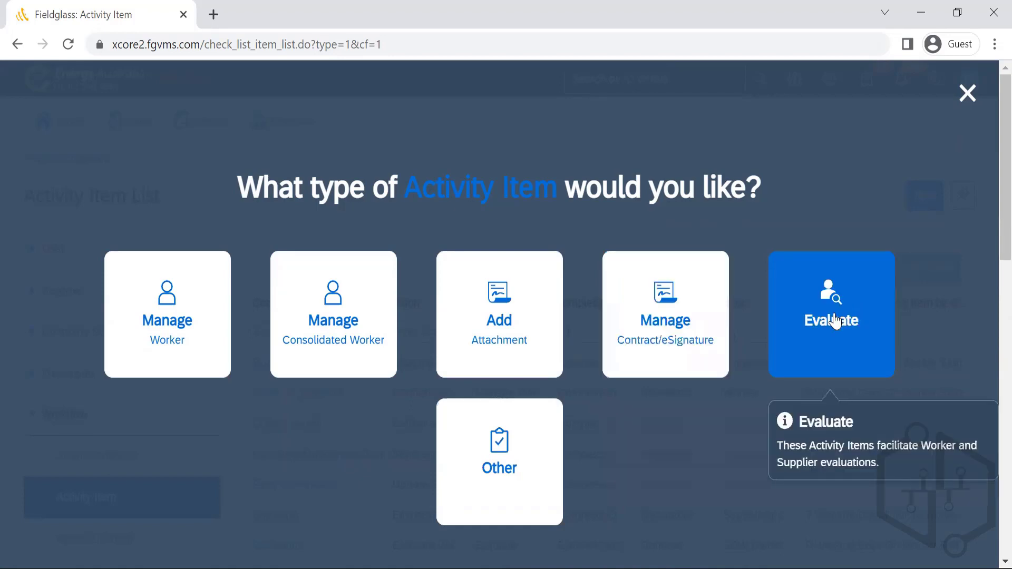
{"action": "mouse_move", "coordinate": [471, 493]}
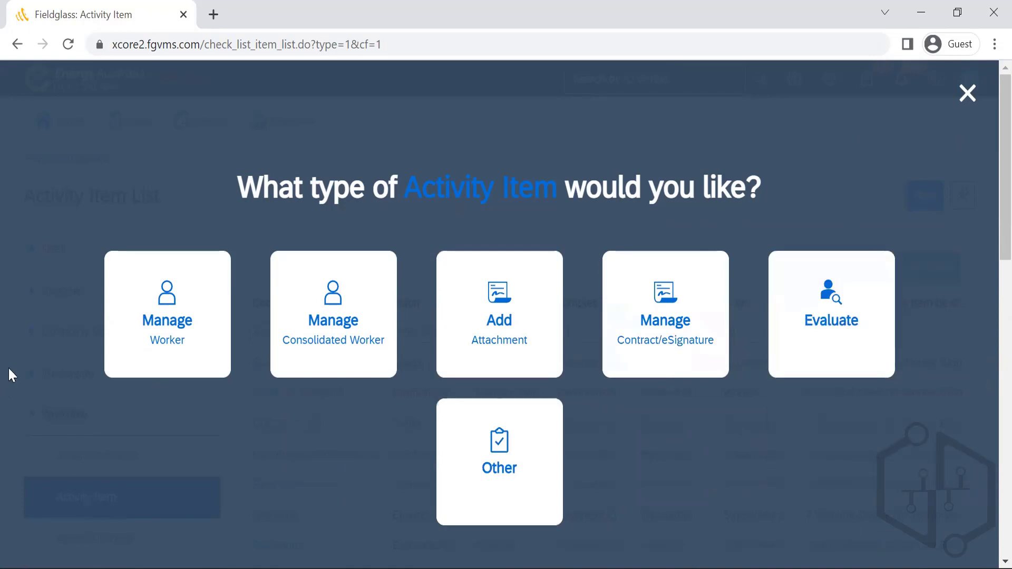
{"action": "left_click", "coordinate": [143, 342]}
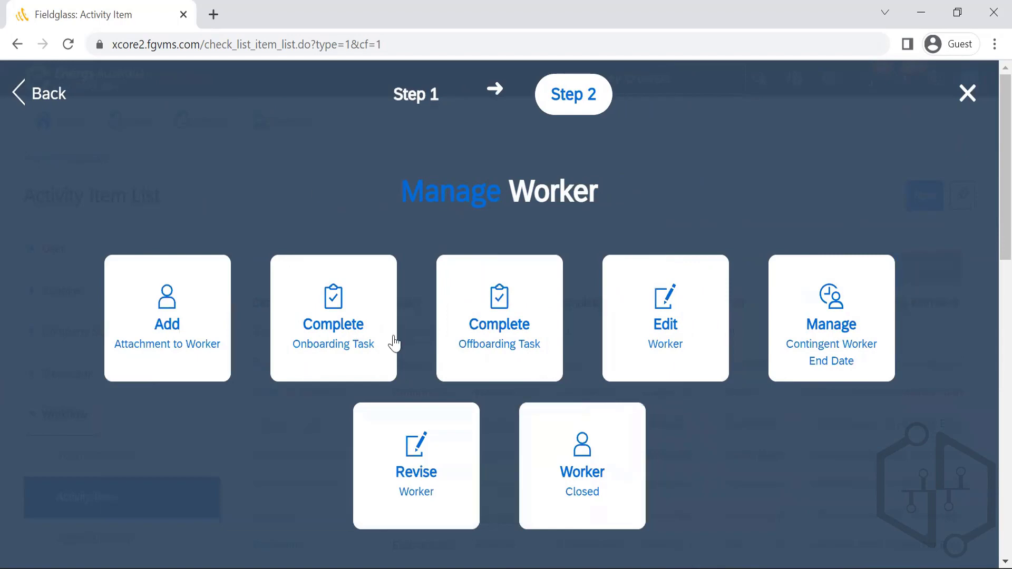
Step: Read the descriptions of the Step 2 Manage Worker completion types, such as Revise Worker
{"action": "mouse_move", "coordinate": [158, 343]}
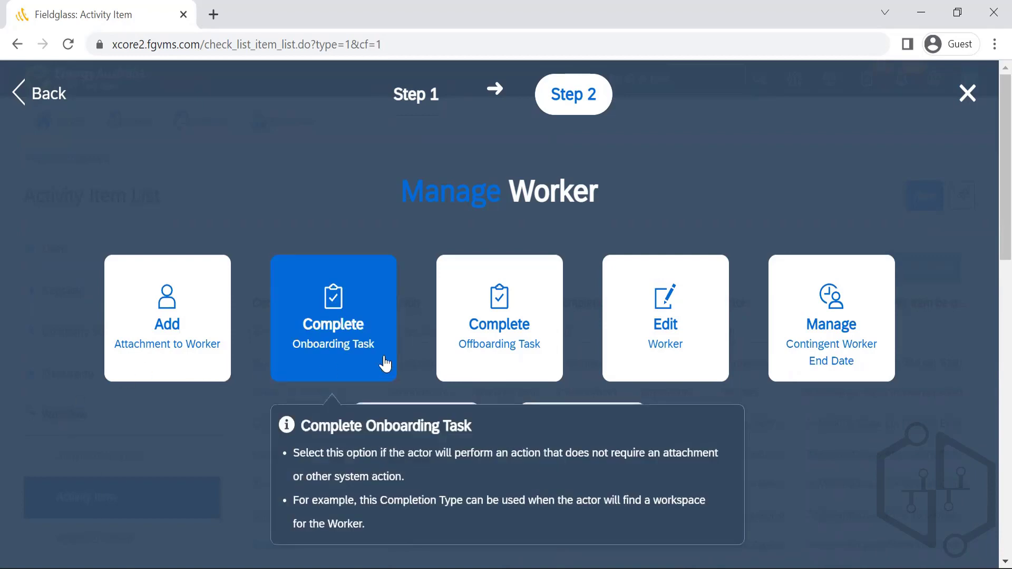
{"action": "mouse_move", "coordinate": [449, 443]}
{"action": "mouse_move", "coordinate": [674, 368]}
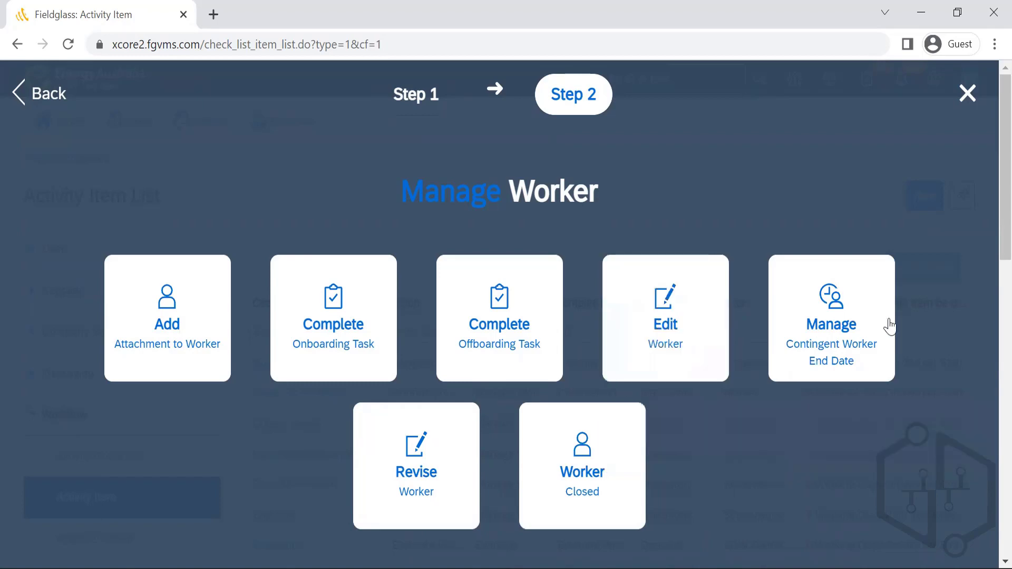
{"action": "left_click", "coordinate": [385, 476]}
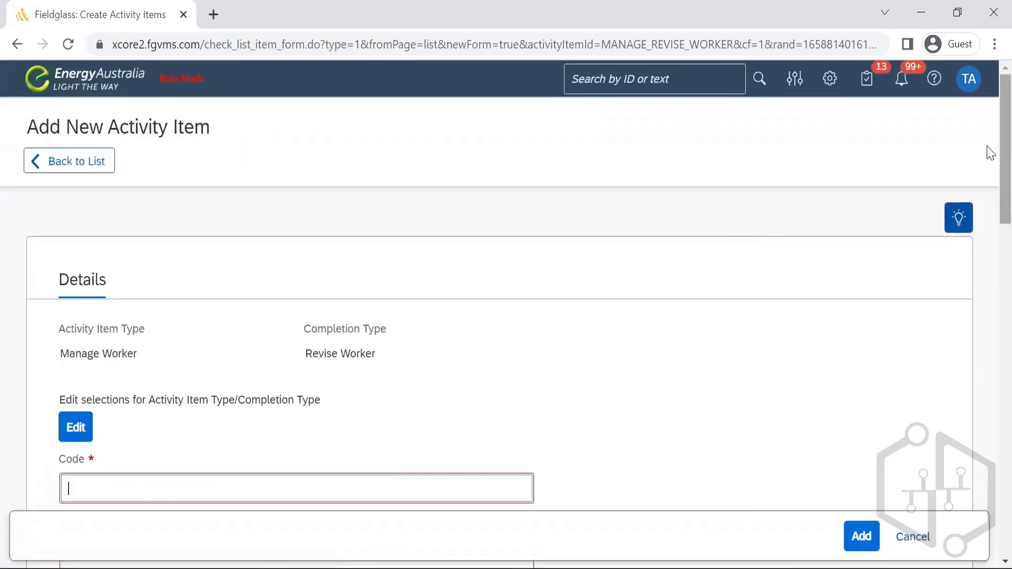
{"action": "scroll", "coordinate": [991, 197], "scroll_direction": "down", "scroll_amount": 1}
{"action": "scroll", "coordinate": [989, 198], "scroll_direction": "down", "scroll_amount": 5}
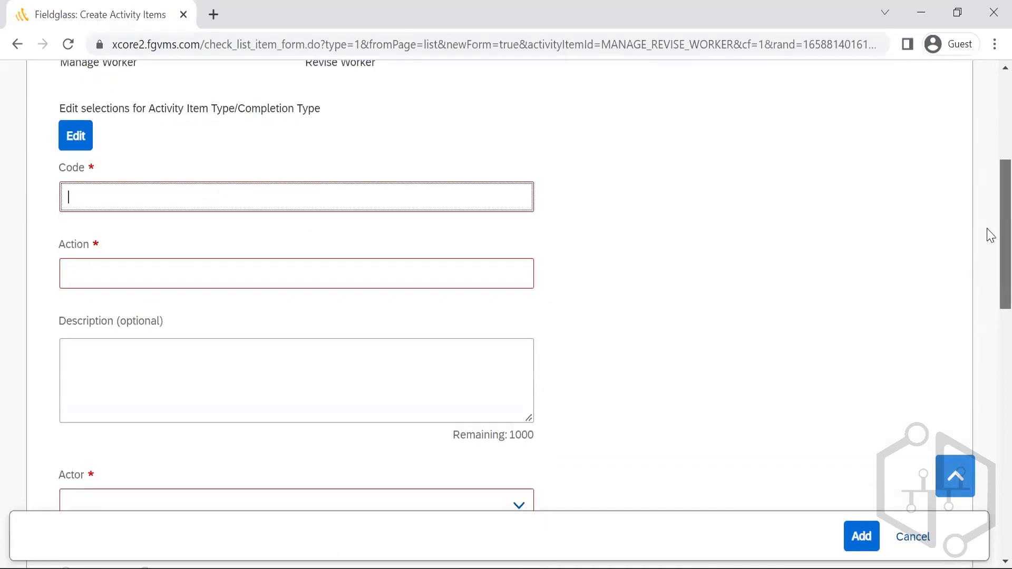
{"action": "scroll", "coordinate": [990, 235], "scroll_direction": "down", "scroll_amount": 1}
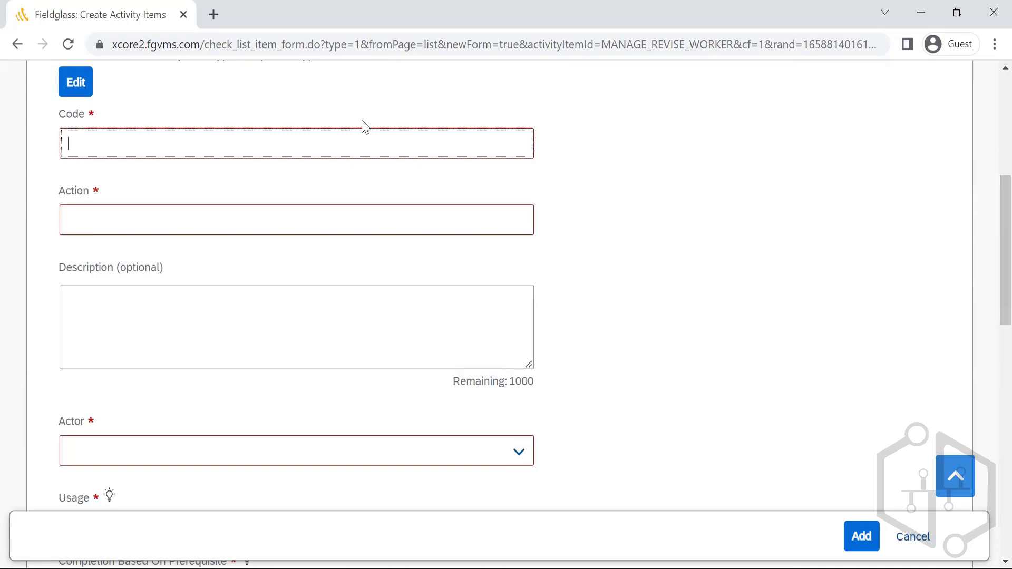
{"action": "left_click", "coordinate": [111, 220]}
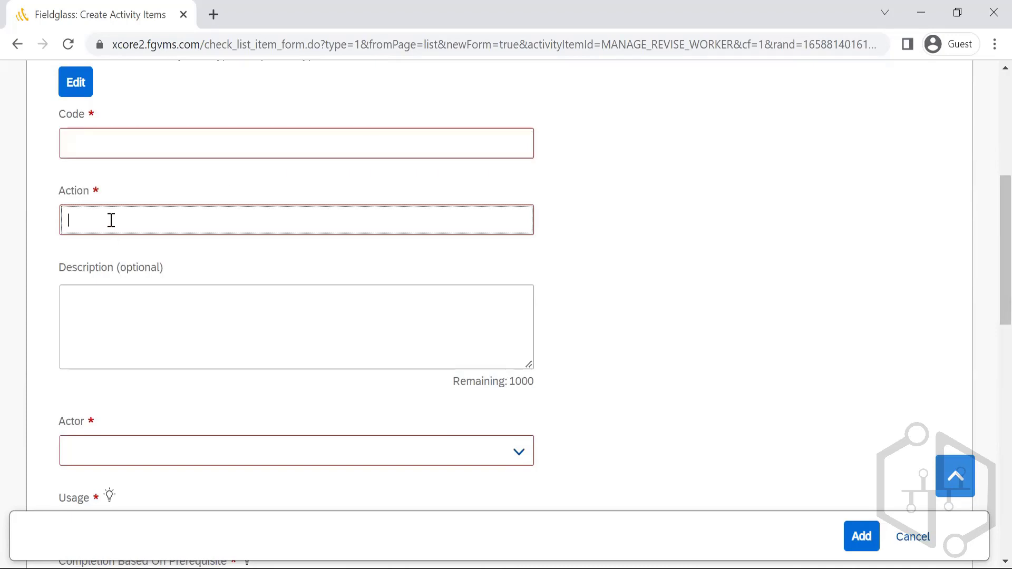
{"action": "left_click", "coordinate": [121, 443]}
{"action": "left_click", "coordinate": [843, 240]}
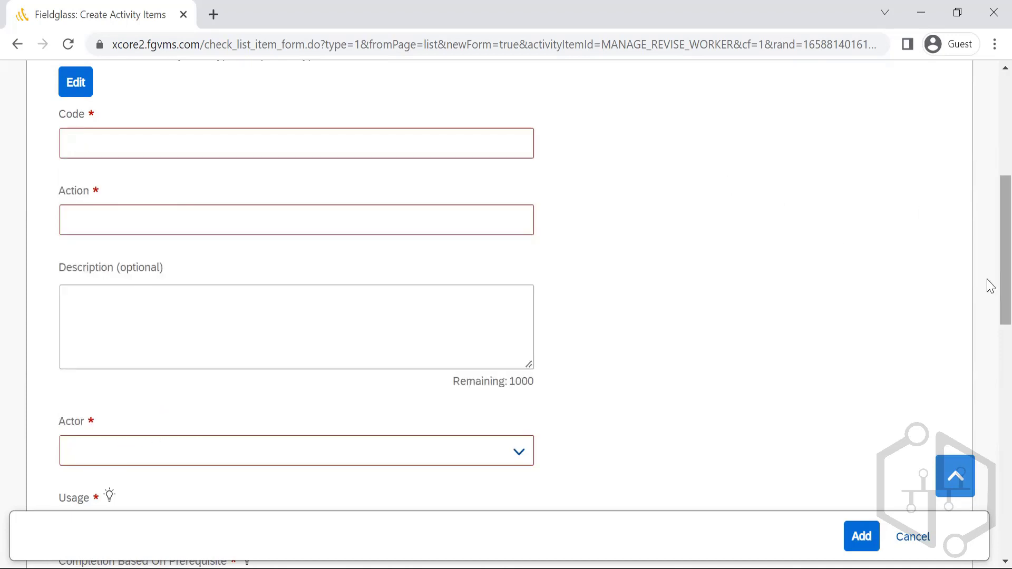
{"action": "left_click_drag", "start_coordinate": [989, 255], "coordinate": [987, 316]}
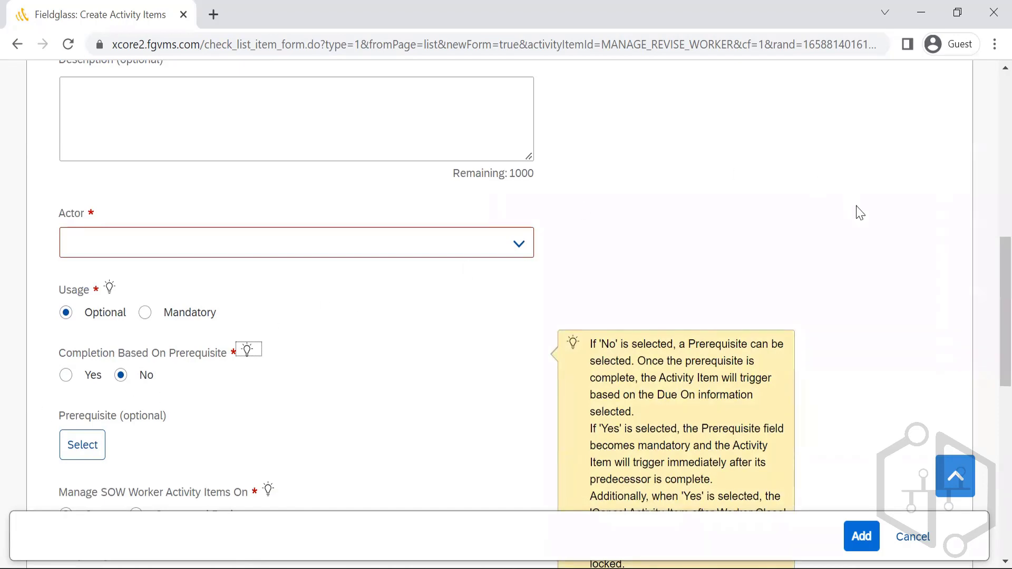
{"action": "scroll", "coordinate": [990, 353], "scroll_direction": "down", "scroll_amount": 1}
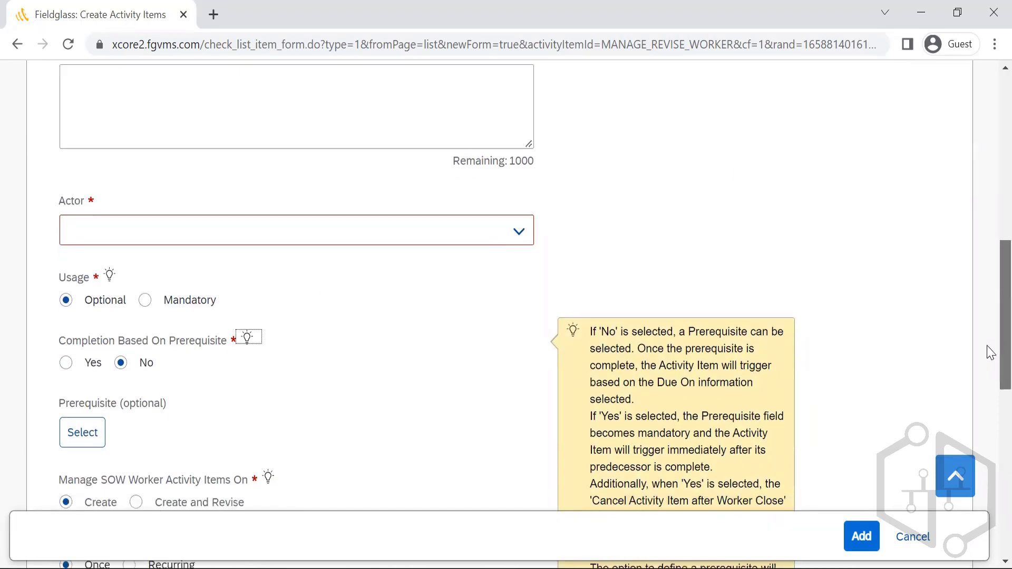
{"action": "scroll", "coordinate": [987, 406], "scroll_direction": "down", "scroll_amount": 4}
{"action": "scroll", "coordinate": [987, 406], "scroll_direction": "up", "scroll_amount": 1}
{"action": "left_click", "coordinate": [251, 139]}
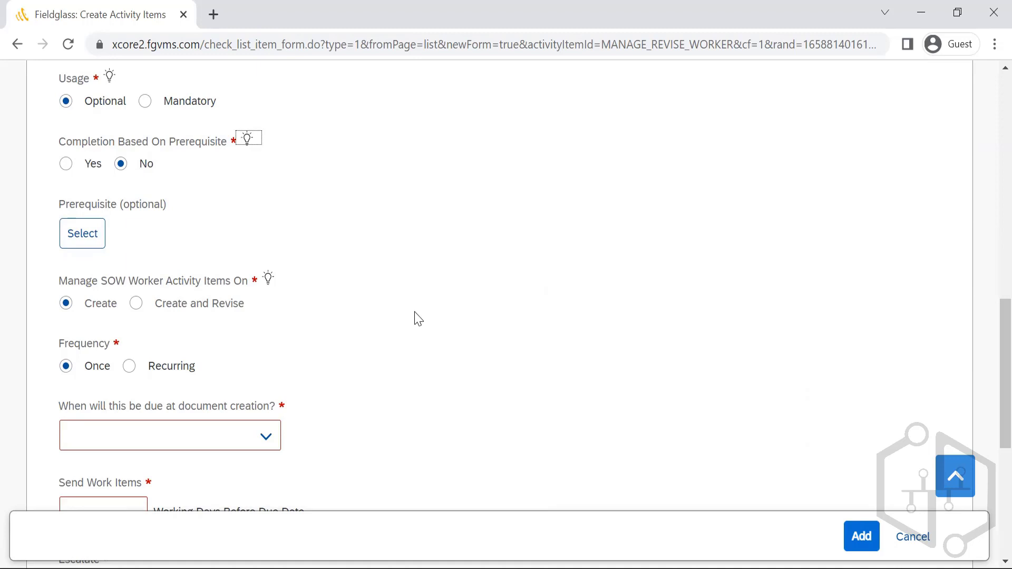
Step: Try adding a prerequisite by code, close the empty search, then move to the Escalate field
{"action": "left_click", "coordinate": [66, 165]}
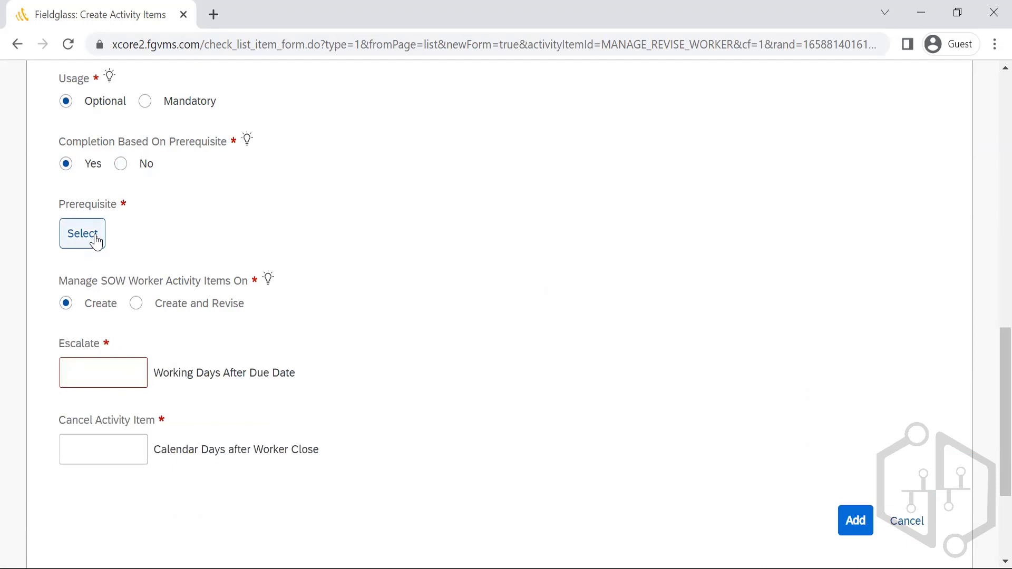
{"action": "left_click", "coordinate": [96, 240]}
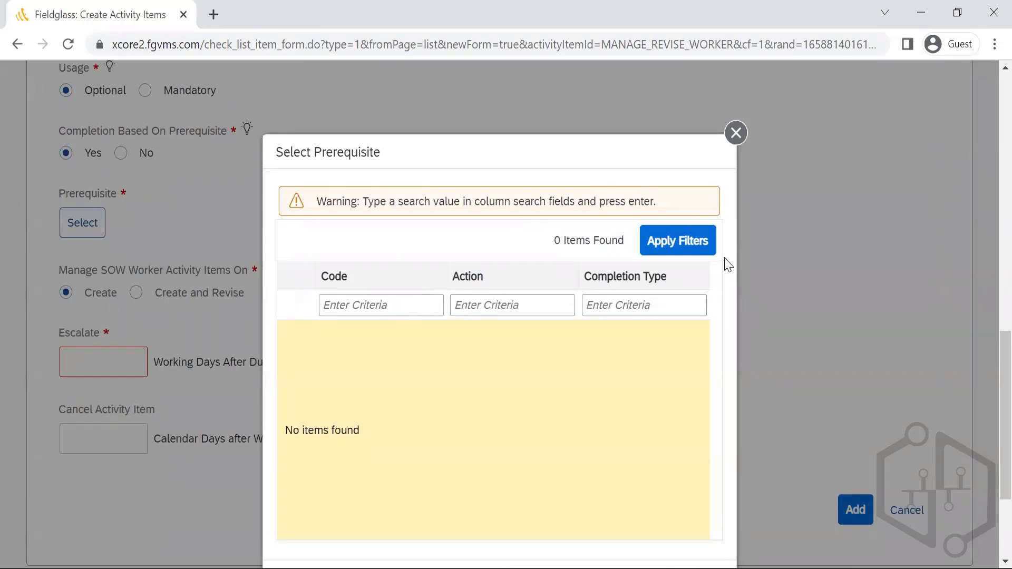
{"action": "left_click", "coordinate": [364, 306]}
{"action": "left_click", "coordinate": [735, 134]}
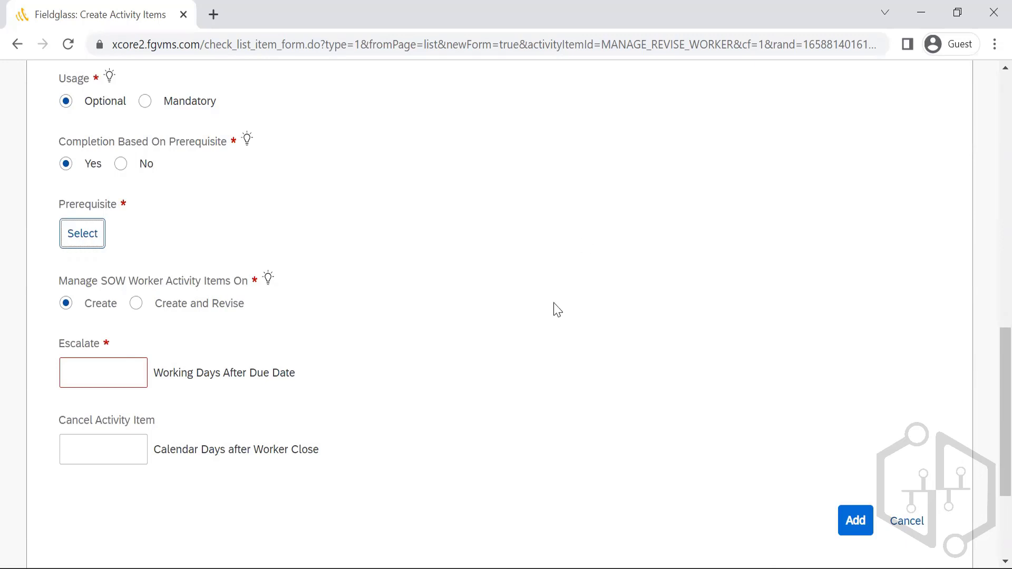
{"action": "left_click", "coordinate": [110, 374]}
Step: Cancel the new activity item and scroll the Activity Item List down to LAN ID
{"action": "scroll", "coordinate": [988, 382], "scroll_direction": "down", "scroll_amount": 3}
{"action": "scroll", "coordinate": [990, 376], "scroll_direction": "up", "scroll_amount": 1}
{"action": "scroll", "coordinate": [990, 376], "scroll_direction": "up", "scroll_amount": 10}
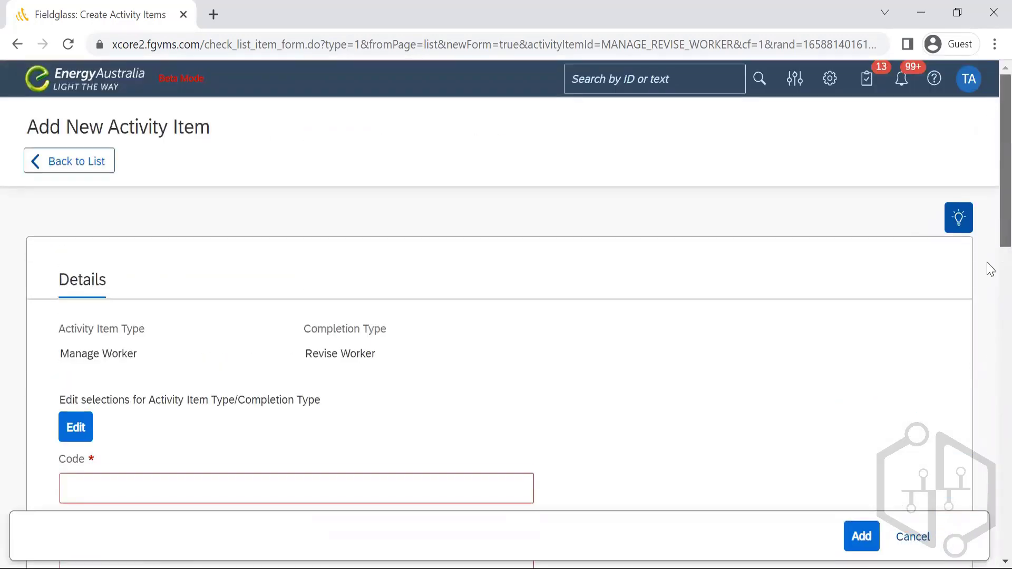
{"action": "scroll", "coordinate": [990, 274], "scroll_direction": "down", "scroll_amount": 8}
{"action": "left_click", "coordinate": [912, 536]}
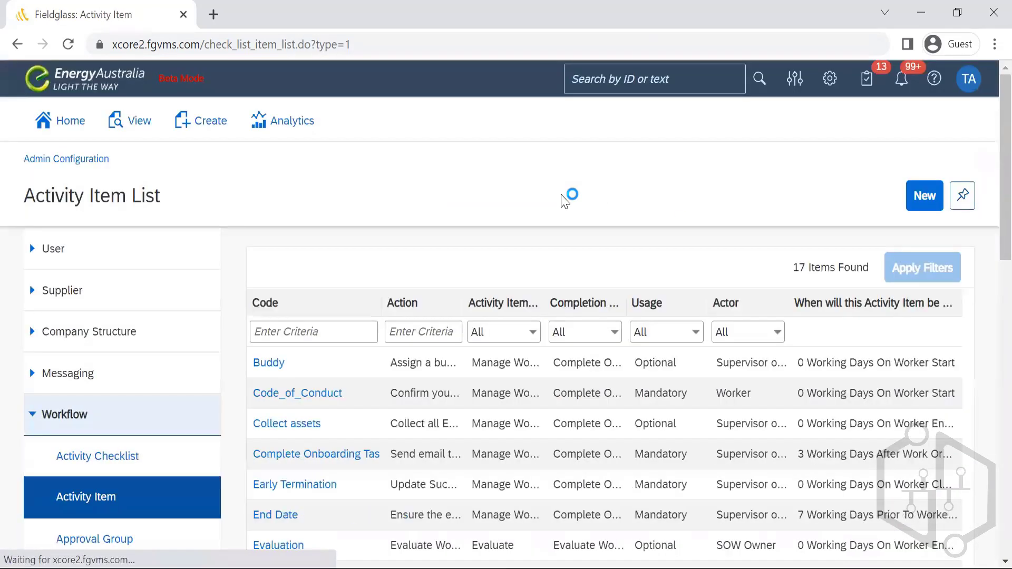
{"action": "scroll", "coordinate": [990, 358], "scroll_direction": "down", "scroll_amount": 1}
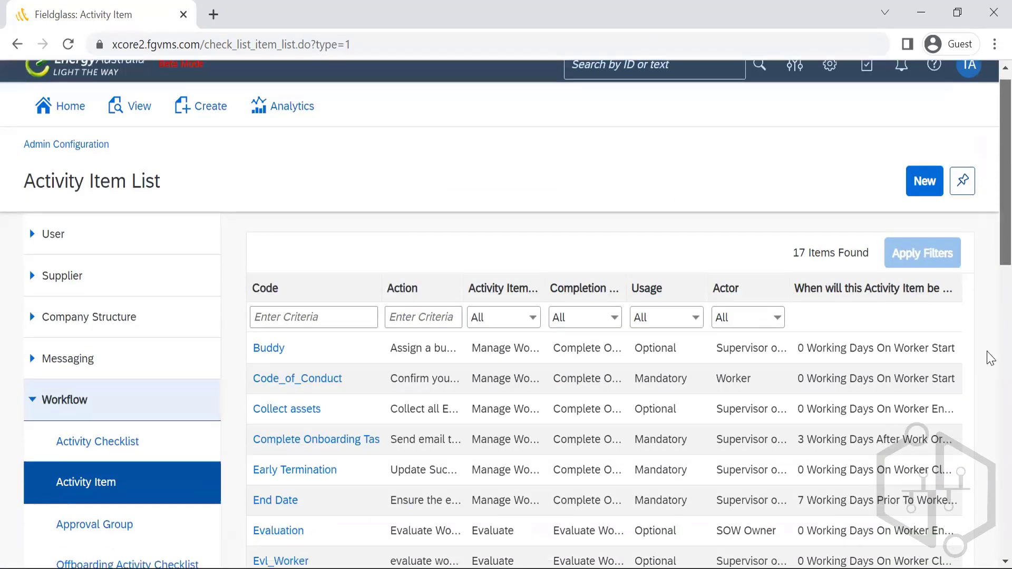
{"action": "scroll", "coordinate": [990, 359], "scroll_direction": "down", "scroll_amount": 6}
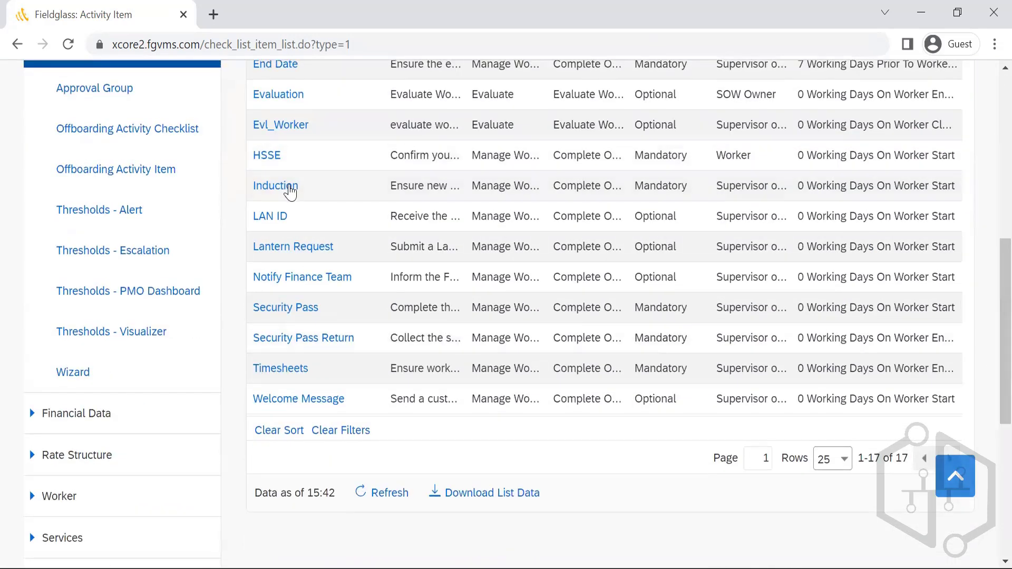
Step: Open LAN ID, review its Complete Onboarding Task settings and its 3 checklists, then return
{"action": "left_click", "coordinate": [264, 221]}
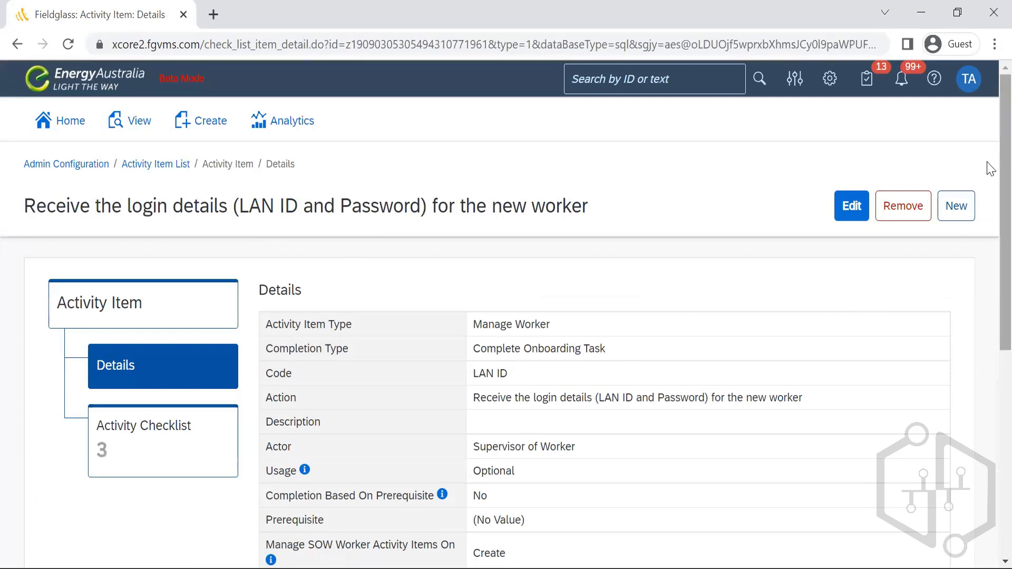
{"action": "scroll", "coordinate": [990, 174], "scroll_direction": "down", "scroll_amount": 3}
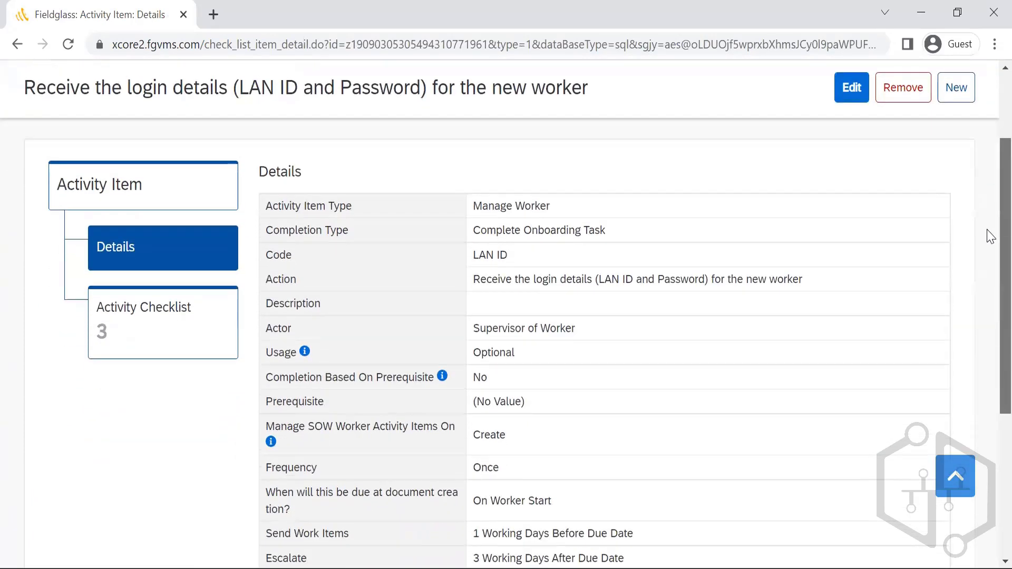
{"action": "scroll", "coordinate": [990, 247], "scroll_direction": "down", "scroll_amount": 2}
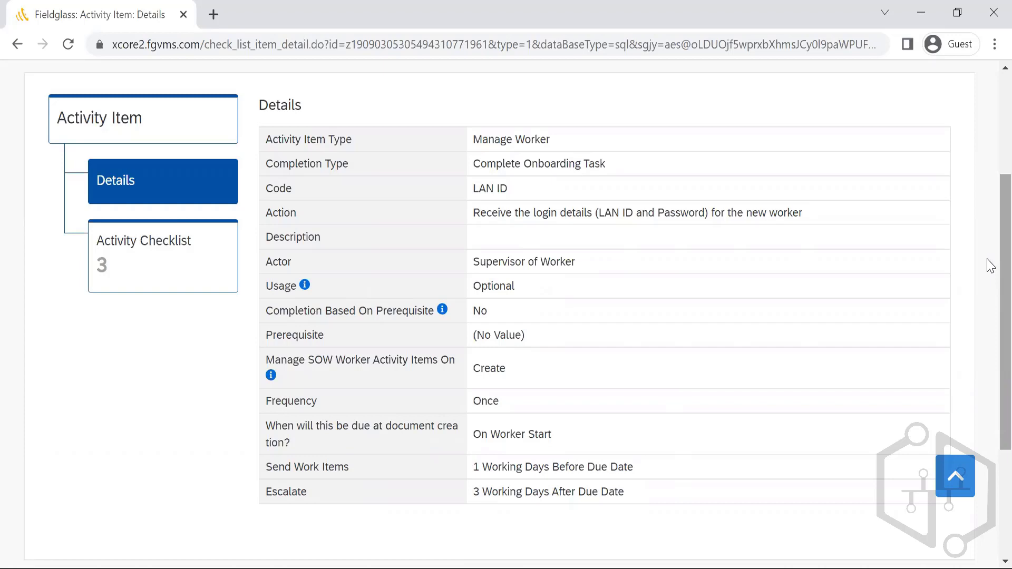
{"action": "left_click", "coordinate": [175, 285]}
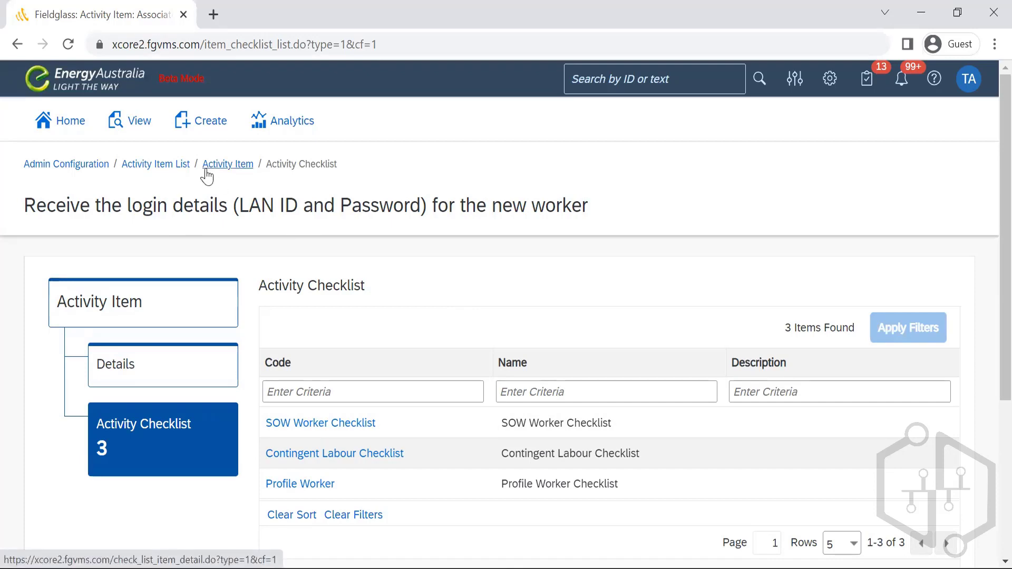
{"action": "left_click", "coordinate": [227, 164]}
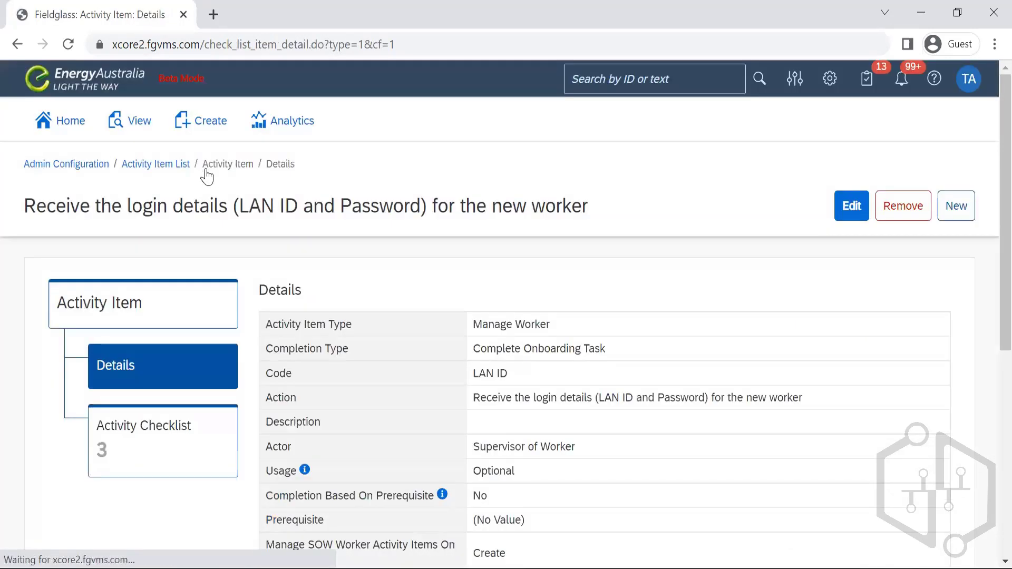
Step: Return to the full Activity Item List and scroll through its 17 items
{"action": "left_click", "coordinate": [160, 165]}
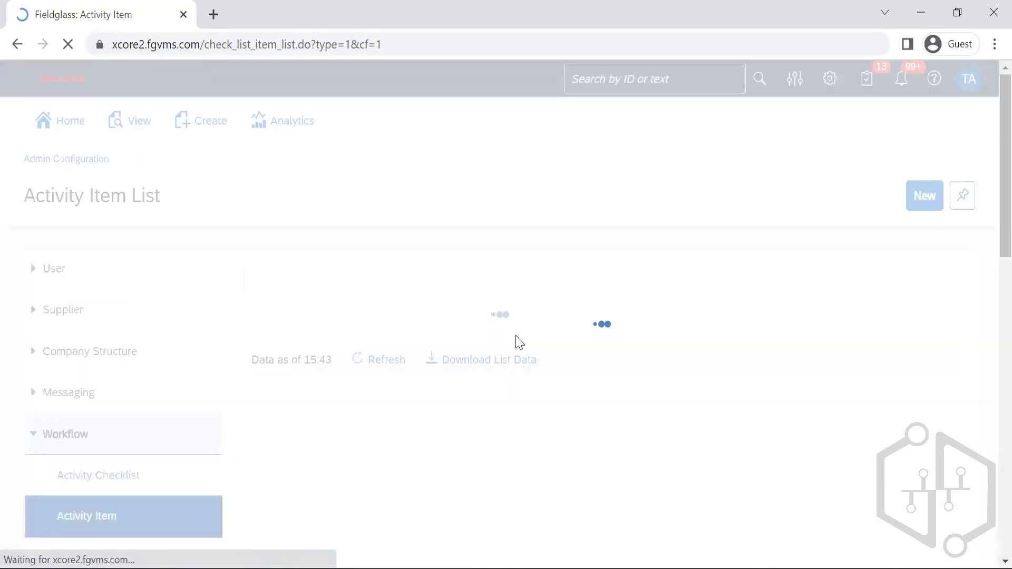
{"action": "scroll", "coordinate": [985, 343], "scroll_direction": "down", "scroll_amount": 6}
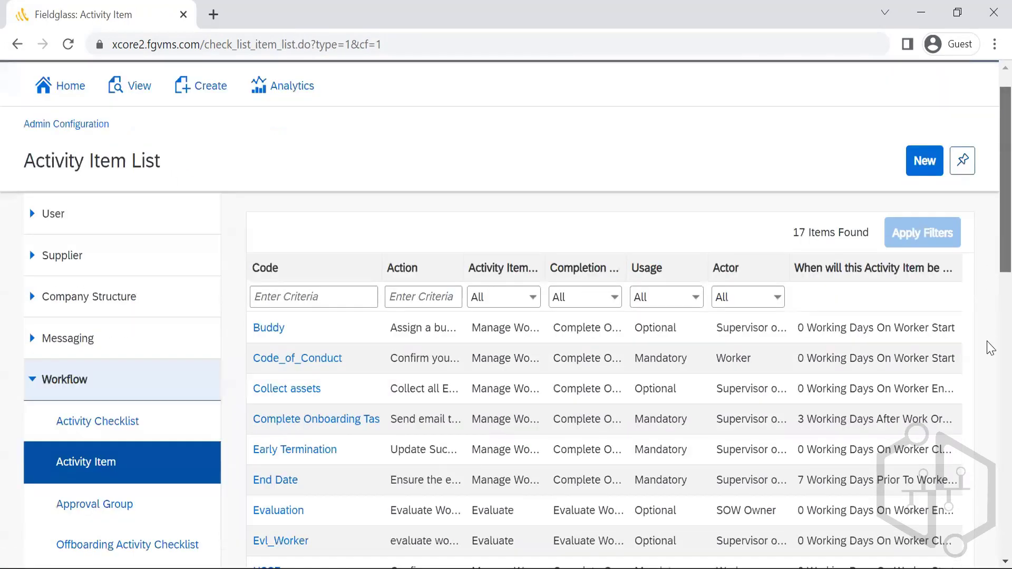
{"action": "scroll", "coordinate": [987, 357], "scroll_direction": "down", "scroll_amount": 4}
{"action": "scroll", "coordinate": [987, 354], "scroll_direction": "up", "scroll_amount": 4}
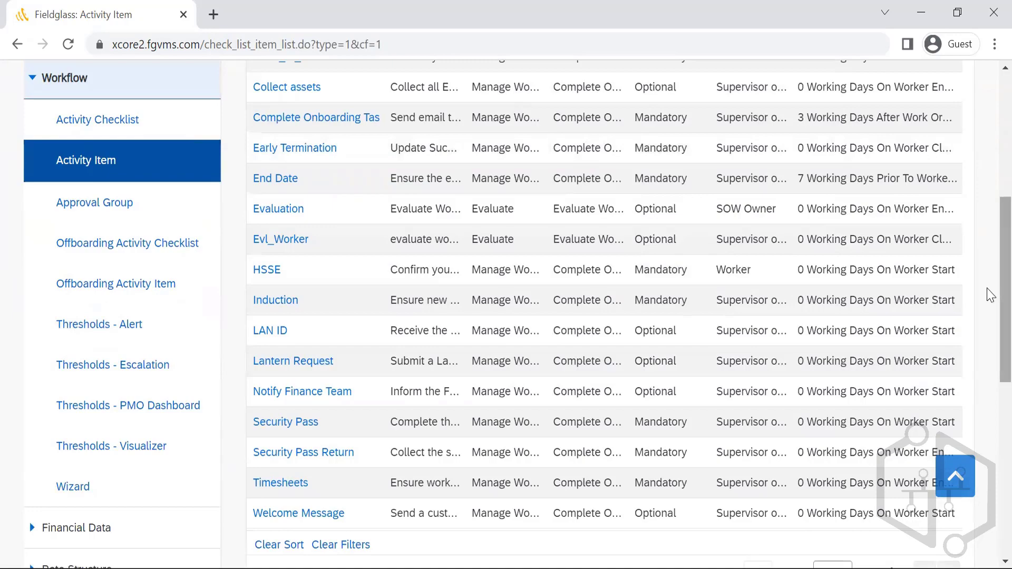
{"action": "scroll", "coordinate": [987, 294], "scroll_direction": "up", "scroll_amount": 4}
{"action": "scroll", "coordinate": [987, 402], "scroll_direction": "down", "scroll_amount": 10}
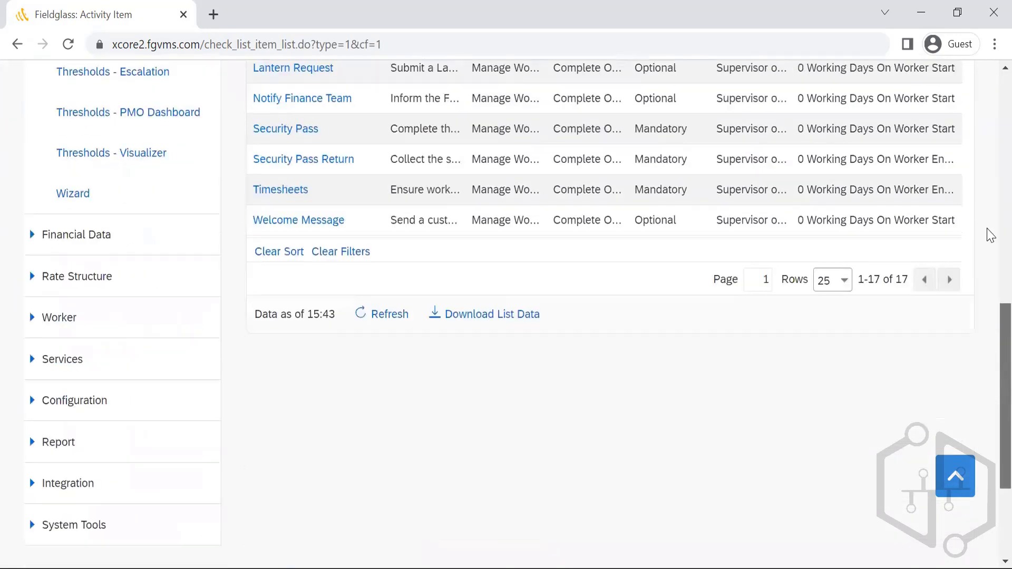
{"action": "scroll", "coordinate": [987, 232], "scroll_direction": "up", "scroll_amount": 10}
{"action": "scroll", "coordinate": [988, 174], "scroll_direction": "up", "scroll_amount": 3}
{"action": "scroll", "coordinate": [678, 154], "scroll_direction": "down", "scroll_amount": 2}
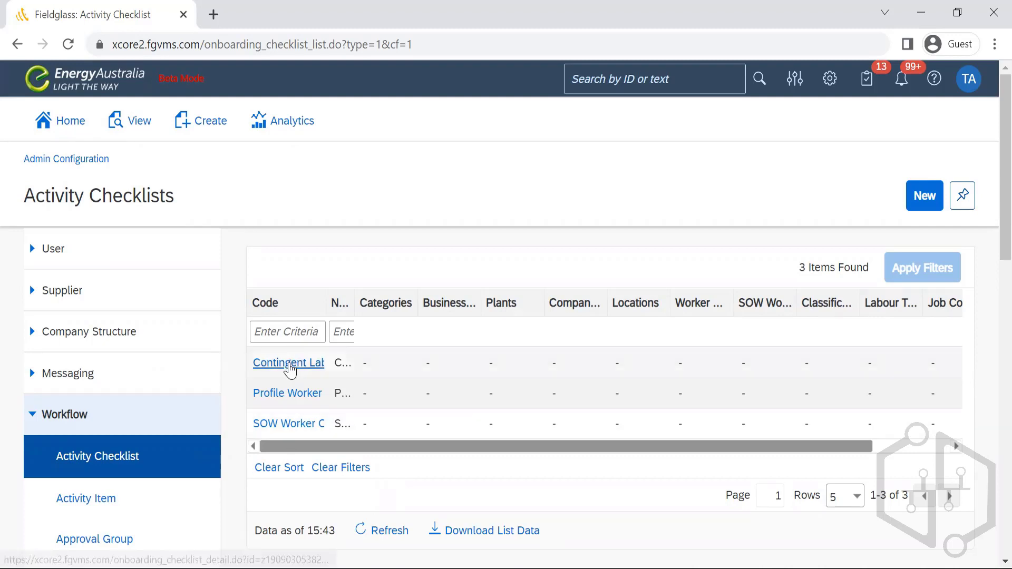
Step: Check the Contingent Labour Checklist's 15 activity items, then return to the checklists list
{"action": "left_click", "coordinate": [290, 364]}
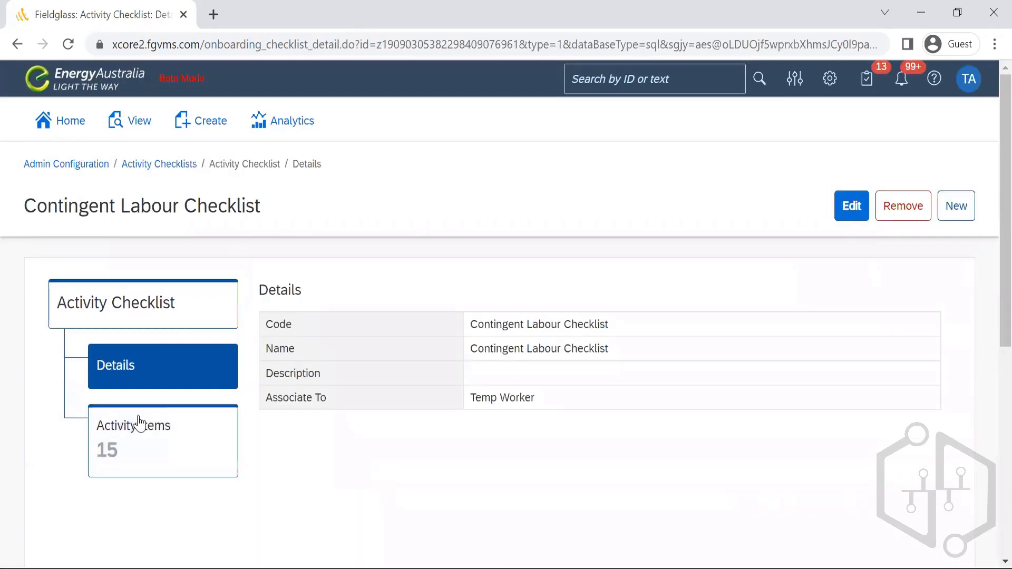
{"action": "left_click", "coordinate": [168, 470]}
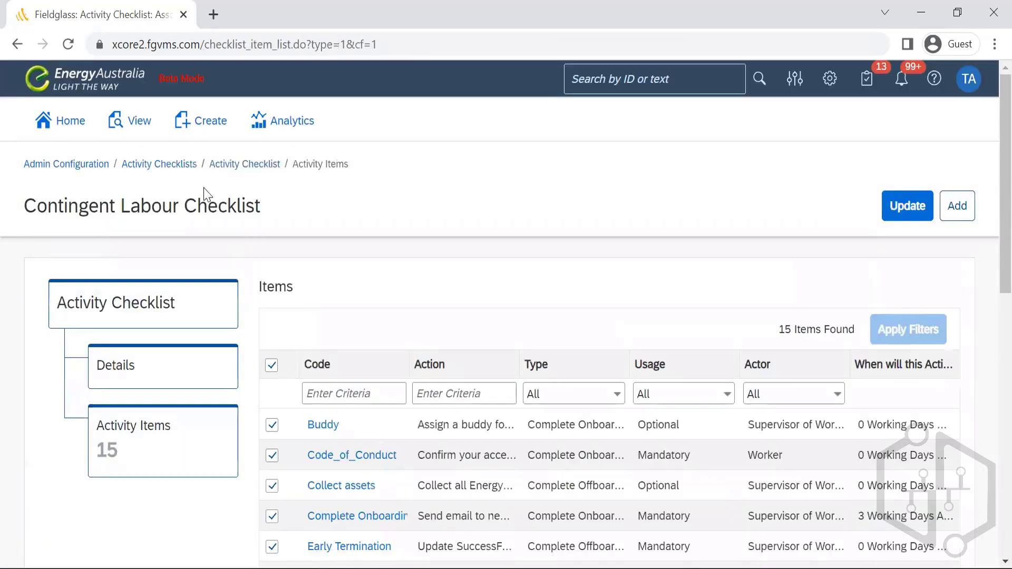
{"action": "left_click", "coordinate": [243, 169]}
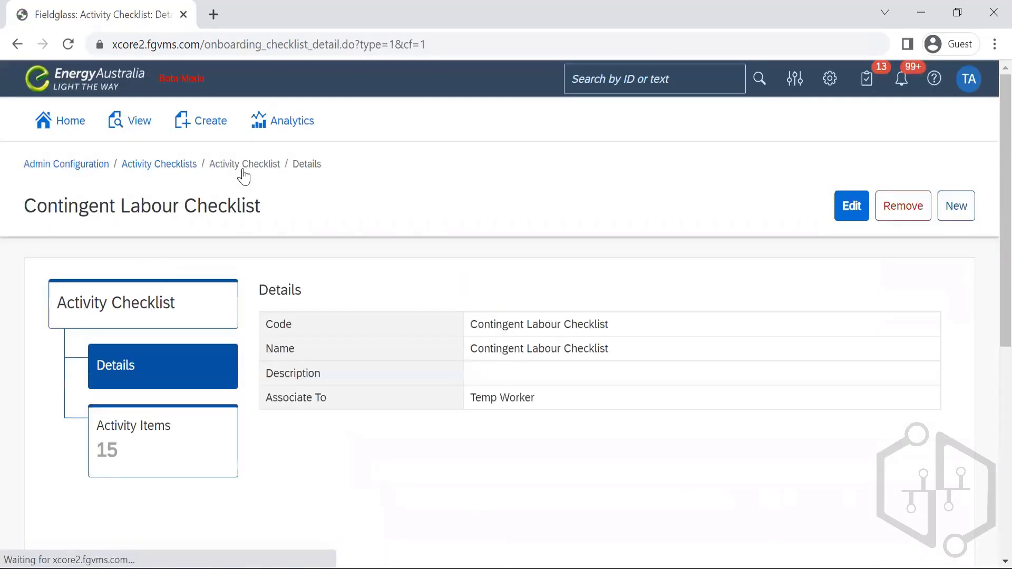
{"action": "left_click", "coordinate": [167, 166]}
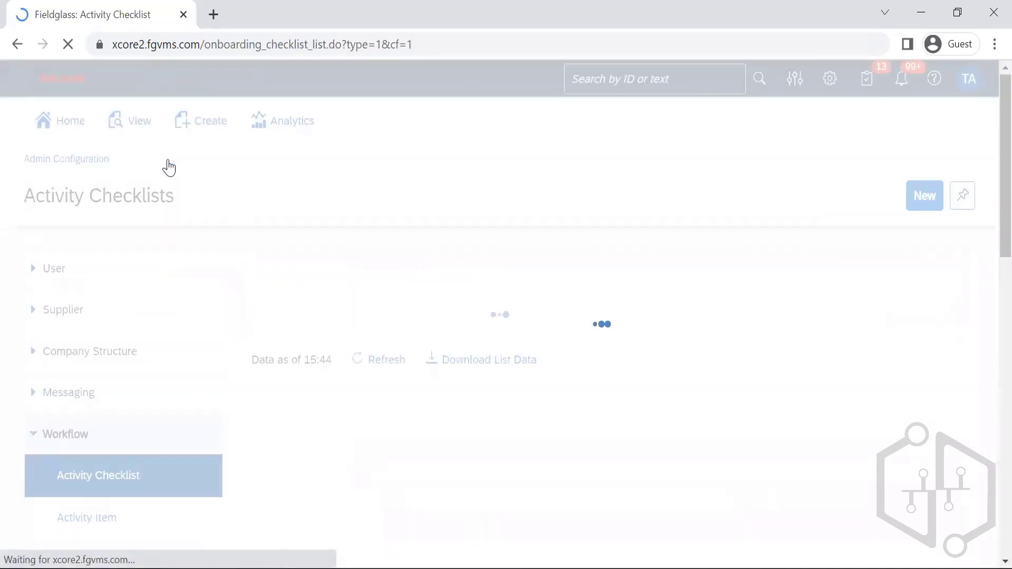
Step: View the Profile Worker Checklist's 10 activity items and close the Add search without adding
{"action": "left_click", "coordinate": [280, 394]}
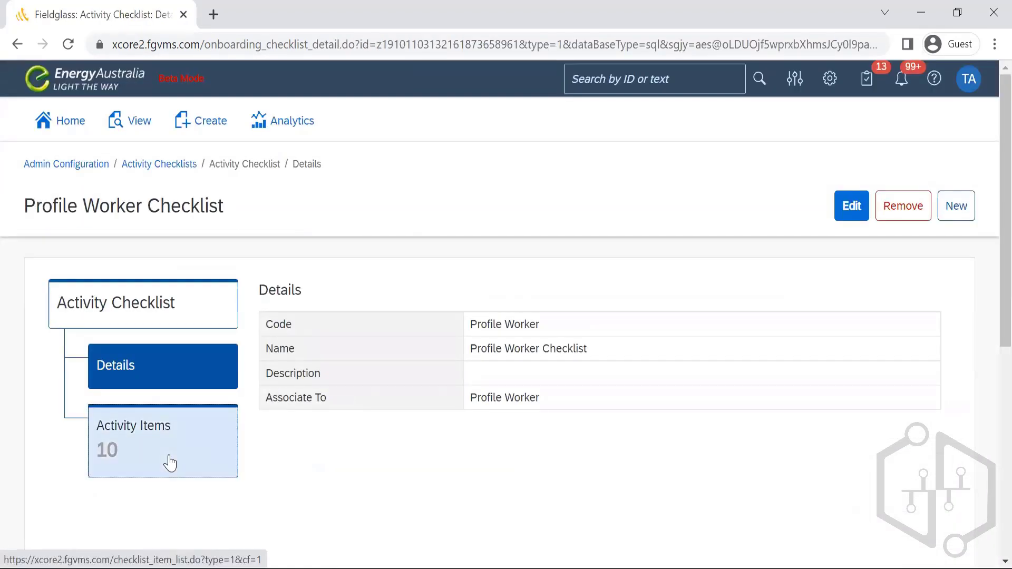
{"action": "left_click", "coordinate": [170, 463]}
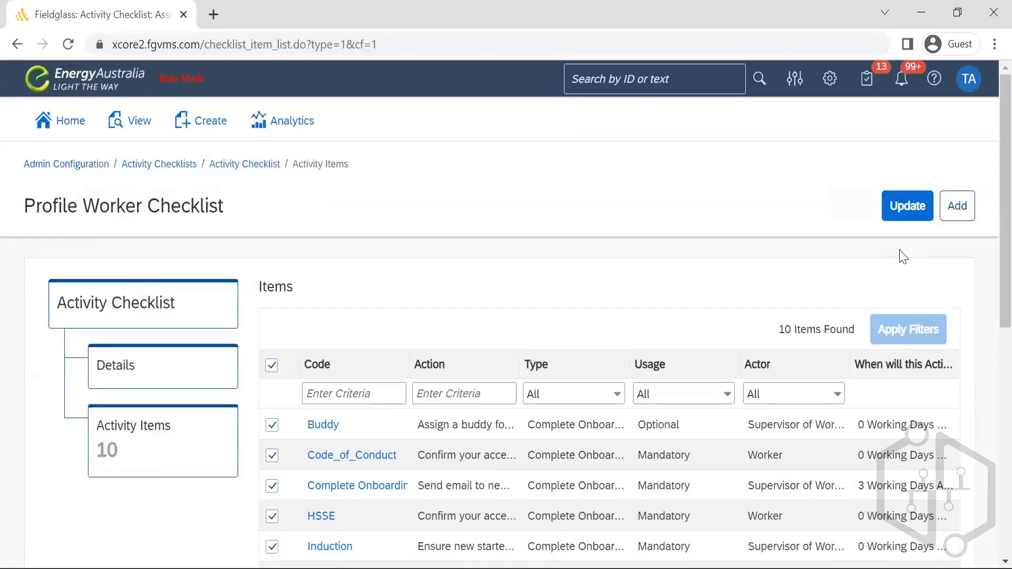
{"action": "scroll", "coordinate": [988, 369], "scroll_direction": "down", "scroll_amount": 4}
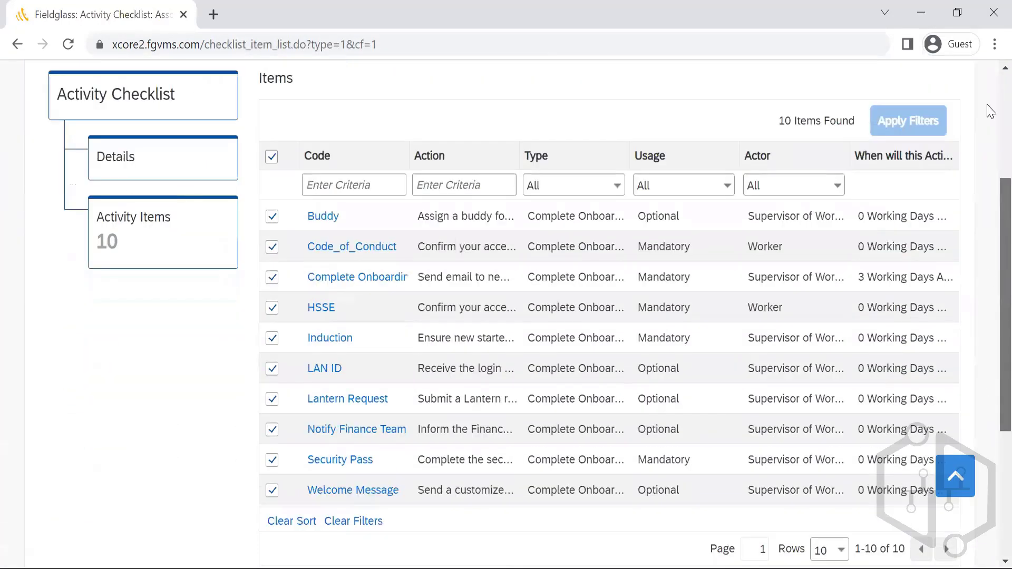
{"action": "scroll", "coordinate": [988, 109], "scroll_direction": "down", "scroll_amount": 2}
{"action": "scroll", "coordinate": [988, 109], "scroll_direction": "up", "scroll_amount": 6}
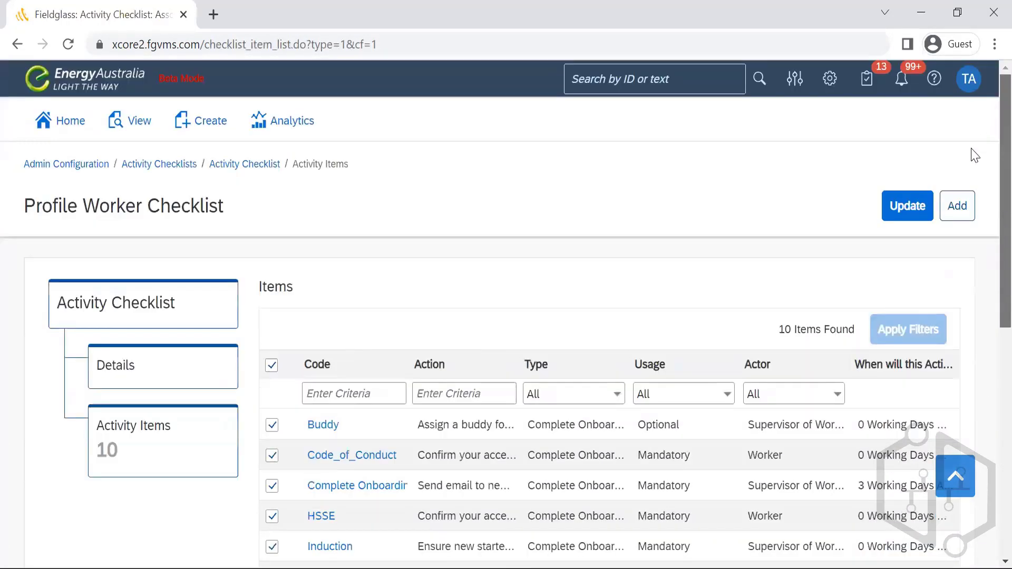
{"action": "left_click", "coordinate": [965, 205]}
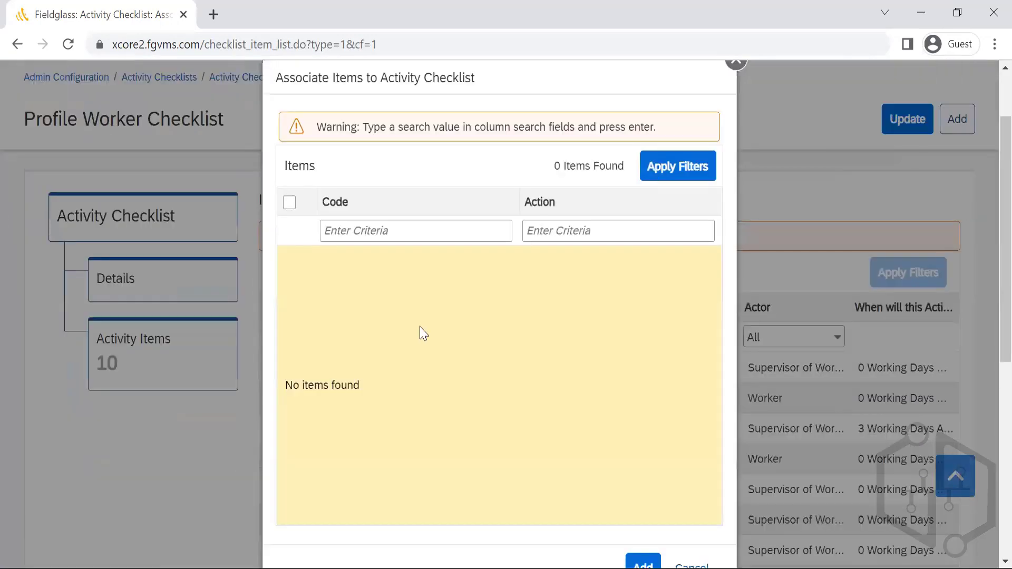
{"action": "left_click", "coordinate": [366, 237]}
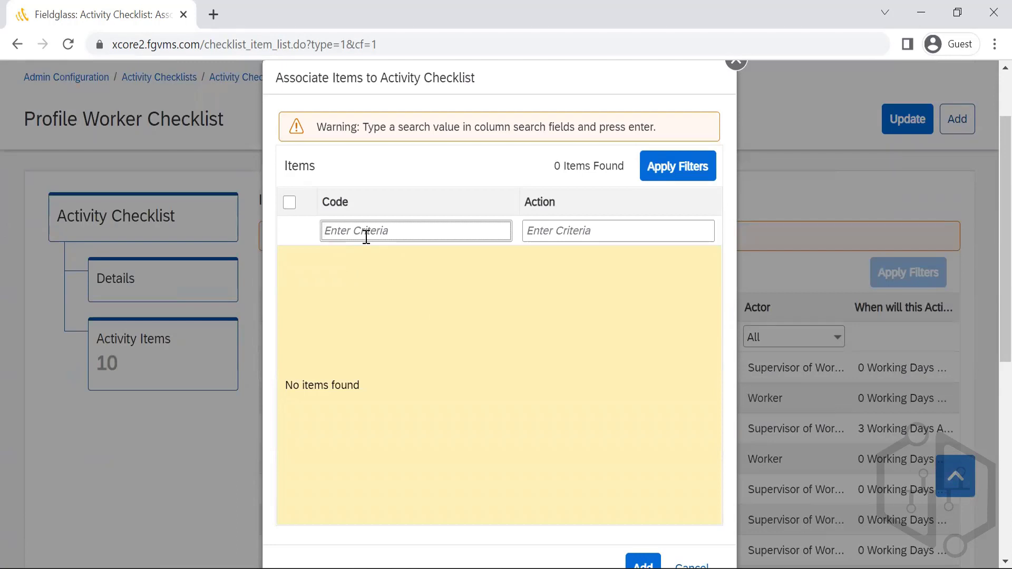
{"action": "left_click", "coordinate": [736, 62]}
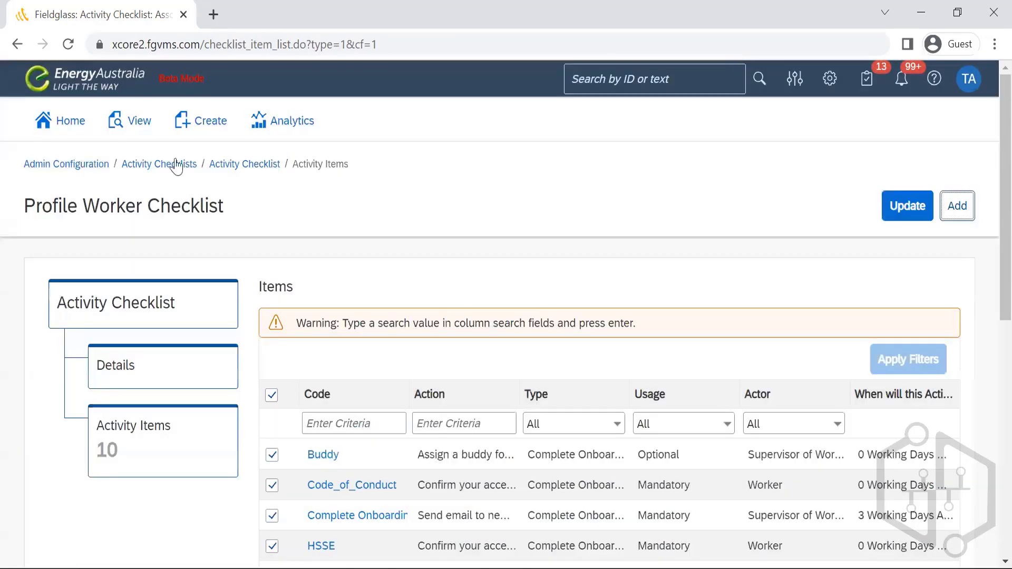
Step: Go back to the Activity Checklists list and review its three checklists: Contingent Labour, Profile Worker, SOW Worker
{"action": "left_click", "coordinate": [173, 165]}
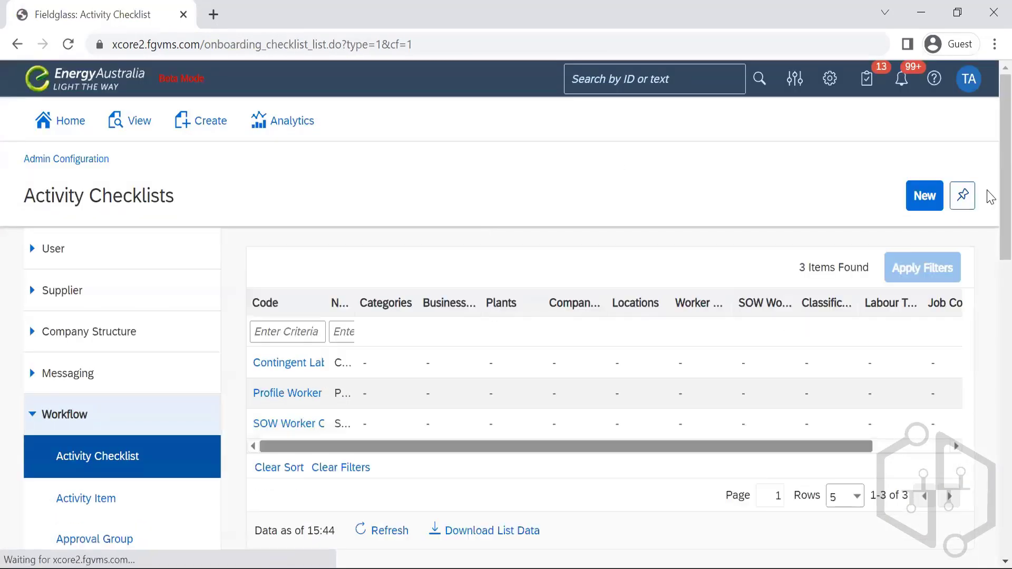
{"action": "scroll", "coordinate": [990, 197], "scroll_direction": "down", "scroll_amount": 5}
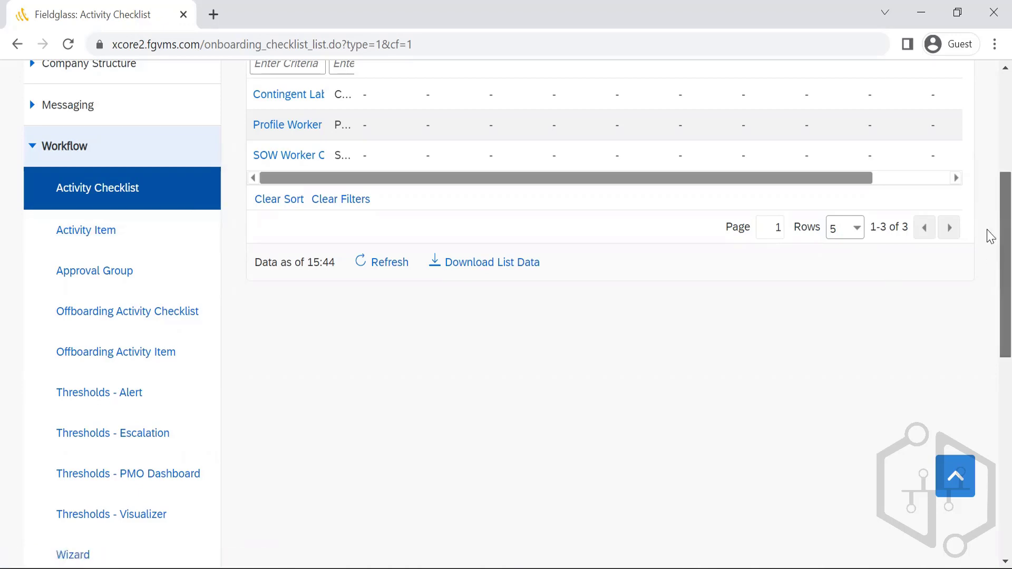
{"action": "scroll", "coordinate": [988, 233], "scroll_direction": "up", "scroll_amount": 5}
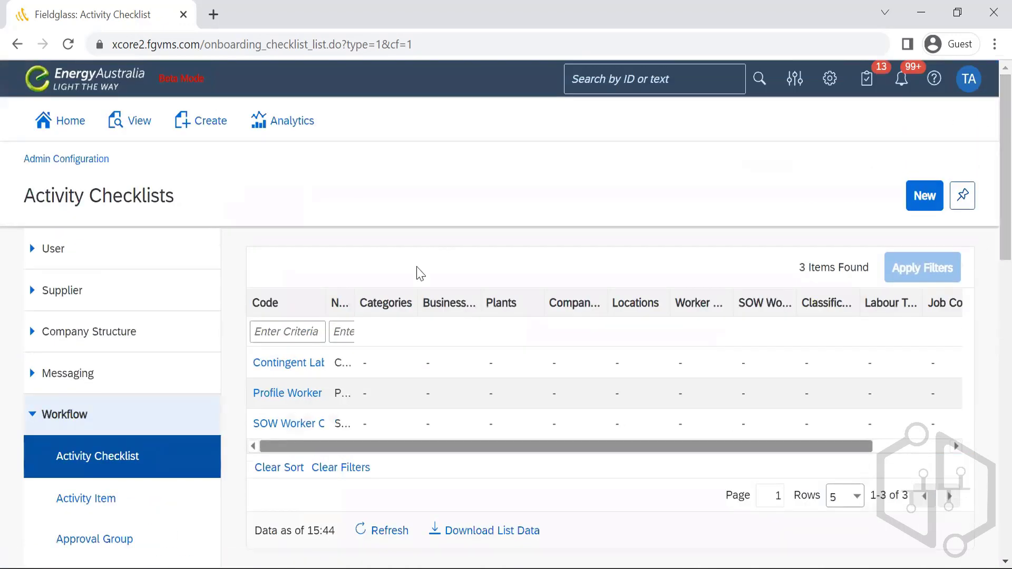